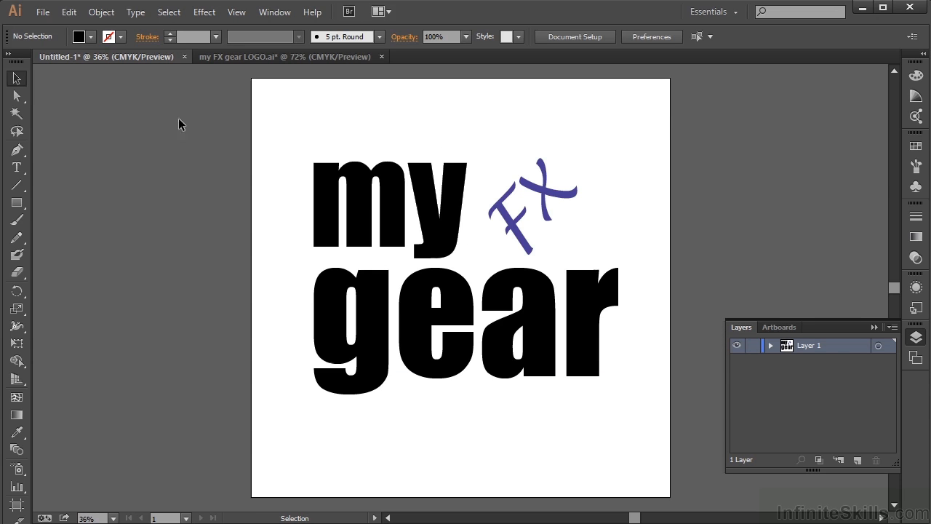
# Check the my, gear and rotated FX objects, confirming they are still live editable text
pyautogui.click(366, 197)
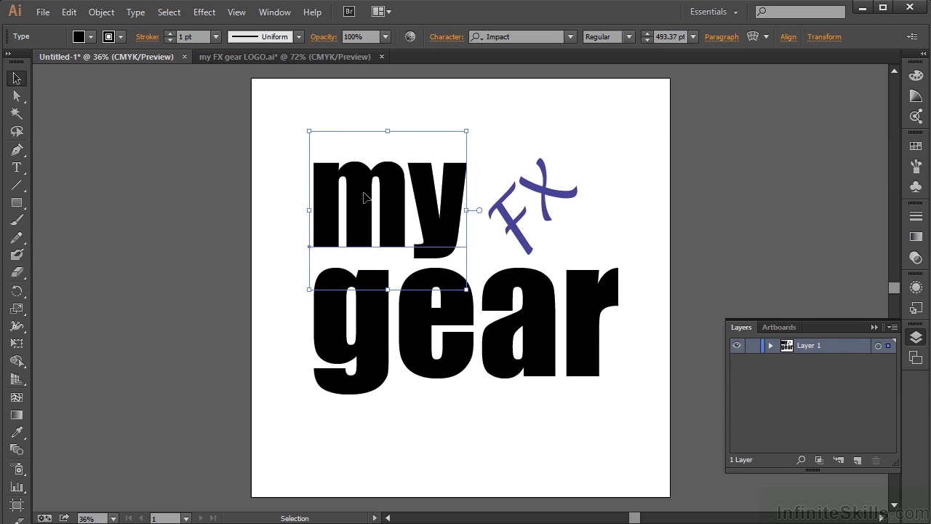
pyautogui.click(366, 232)
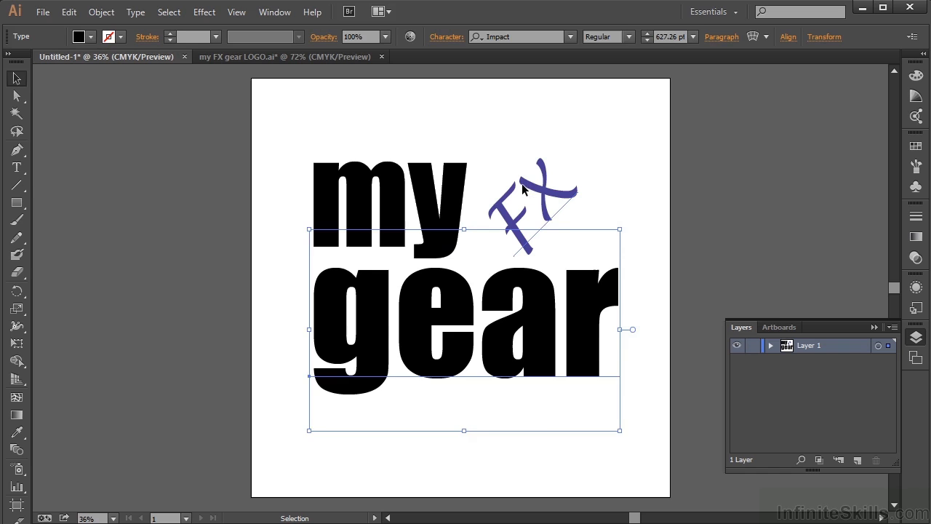
pyautogui.click(529, 188)
pyautogui.doubleClick(435, 196)
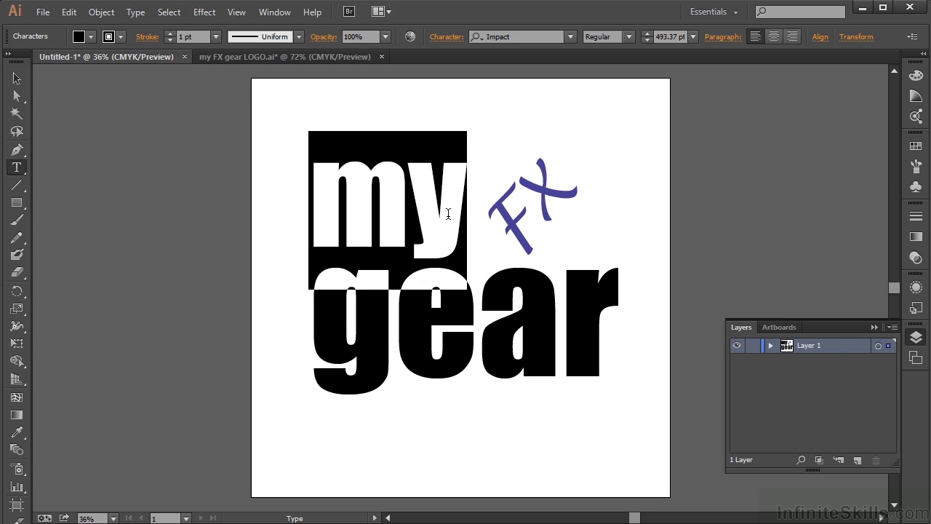
pyautogui.click(17, 78)
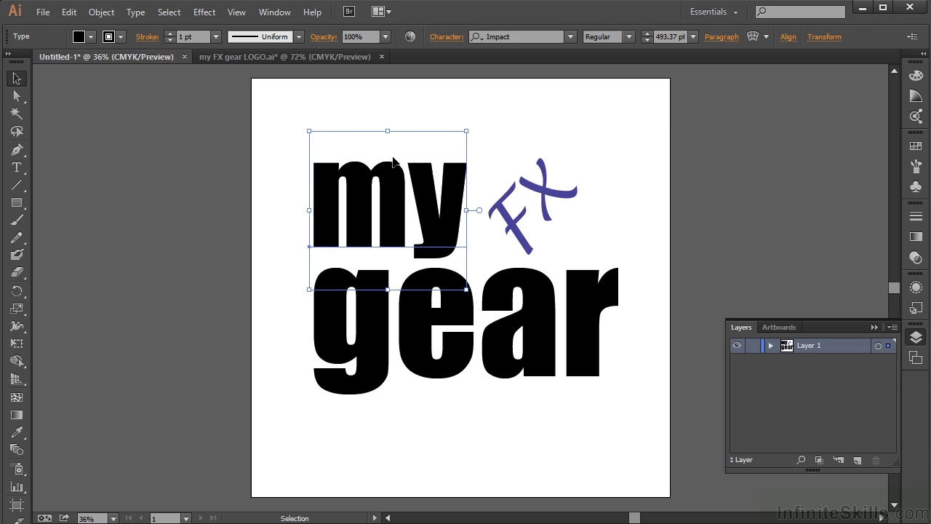
# Select all three words and convert them to outlines with Type > Create Outlines
pyautogui.moveTo(287, 151); pyautogui.dragTo(666, 397)
pyautogui.click(135, 12)
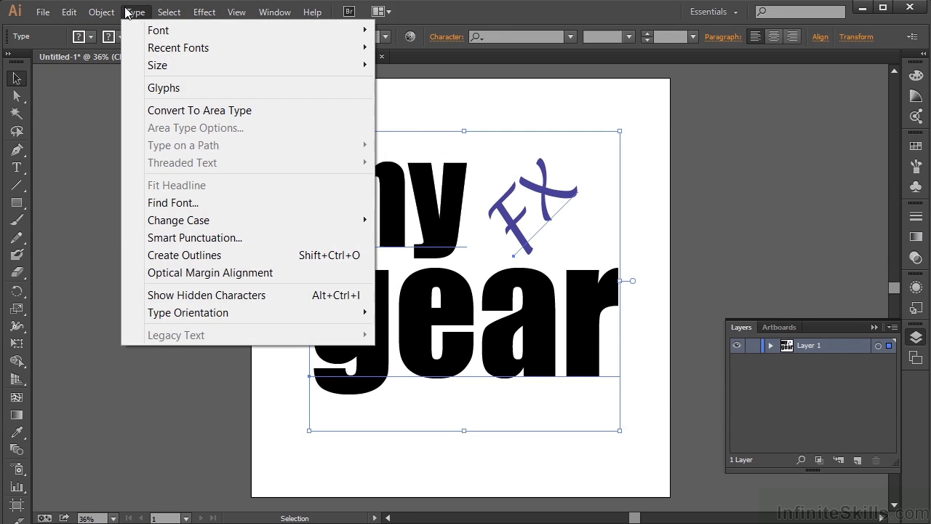
pyautogui.click(178, 256)
pyautogui.click(250, 170)
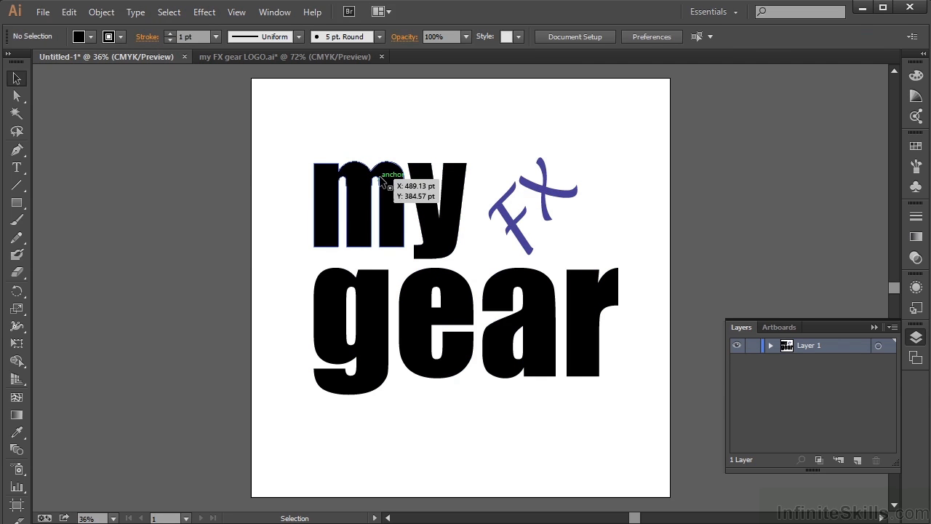
# Save the logo as 'fx' in Working Files/04. Understanding Splines
pyautogui.click(43, 14)
pyautogui.click(102, 157)
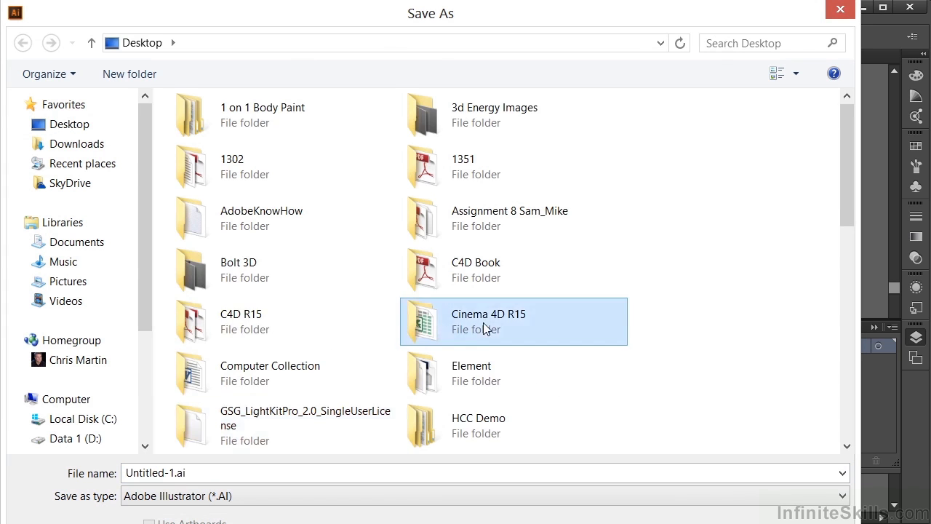
pyautogui.doubleClick(430, 329)
pyautogui.doubleClick(220, 149)
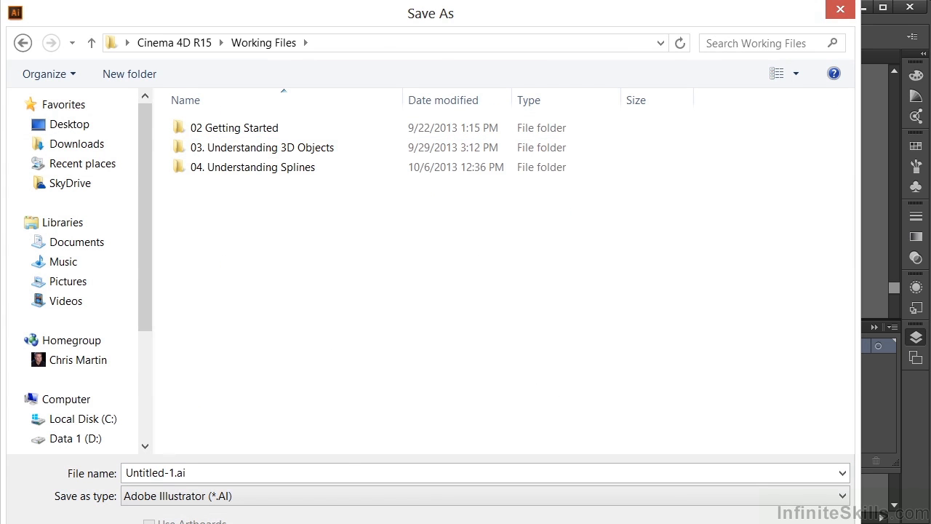
pyautogui.doubleClick(285, 169)
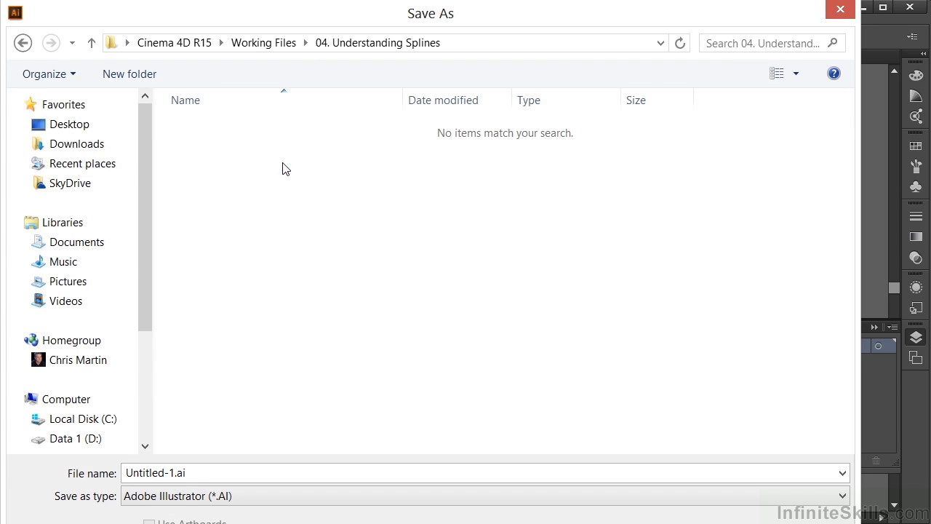
pyautogui.doubleClick(181, 471)
pyautogui.write('f')
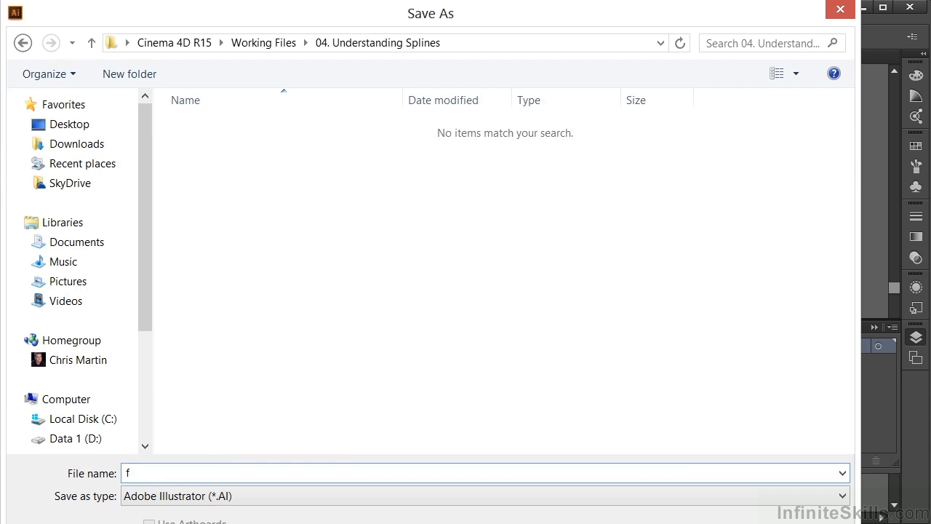
pyautogui.write('x')
pyautogui.press('Return')
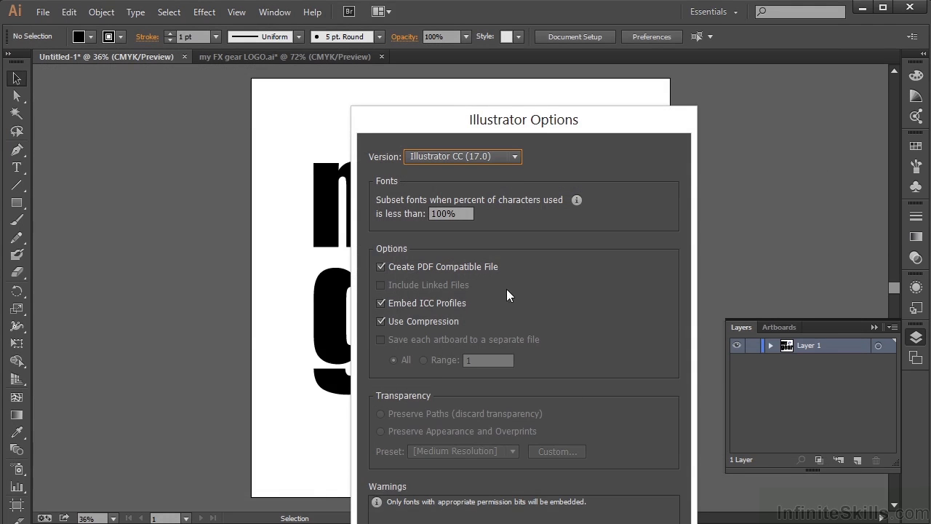
# Choose the Illustrator 8 version in the save options and accept the legacy-format warning
pyautogui.moveTo(538, 120); pyautogui.dragTo(664, 78)
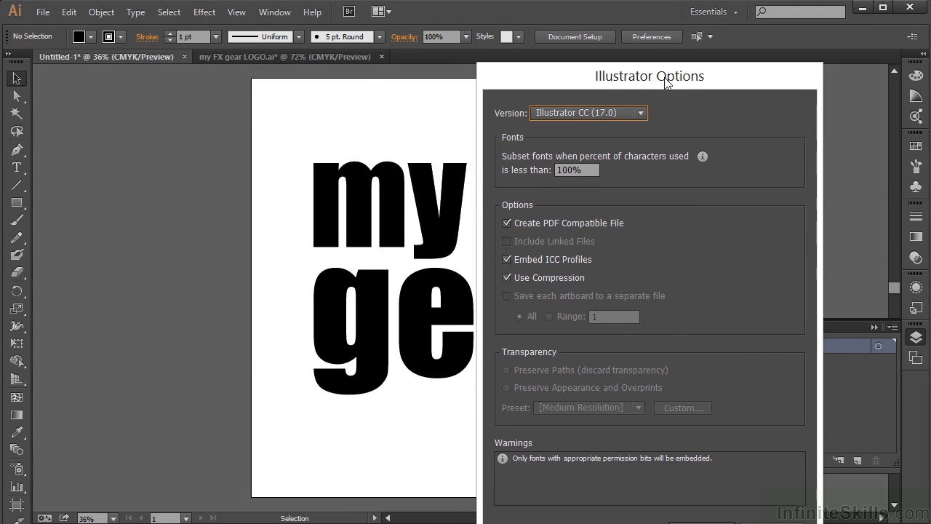
pyautogui.click(616, 117)
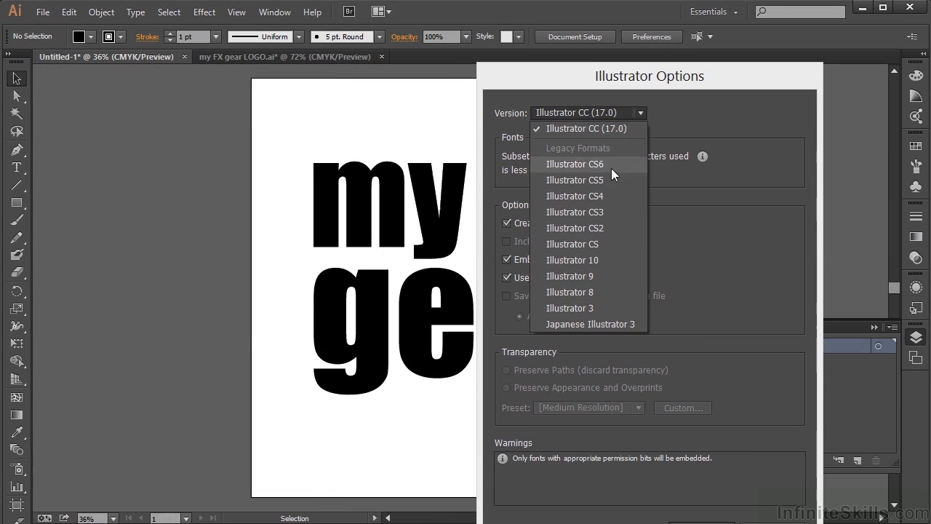
pyautogui.click(582, 297)
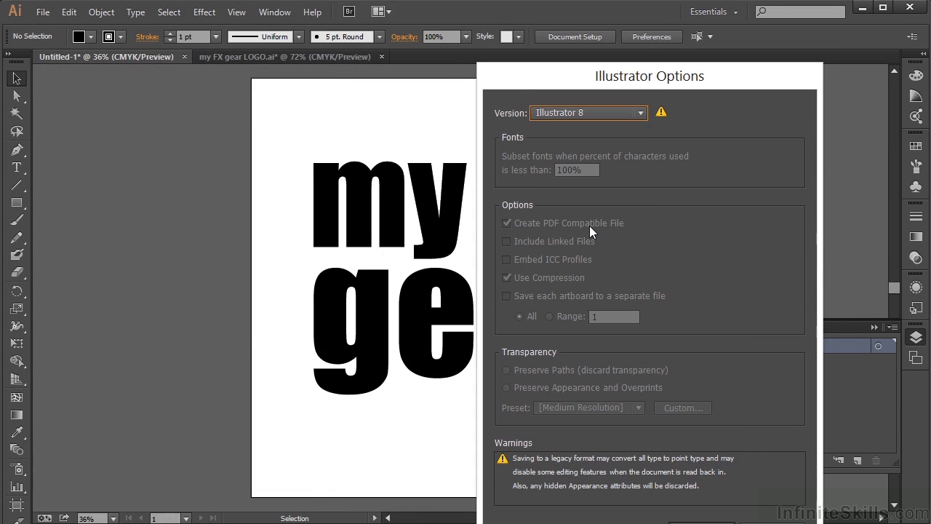
pyautogui.moveTo(685, 77); pyautogui.dragTo(633, 17)
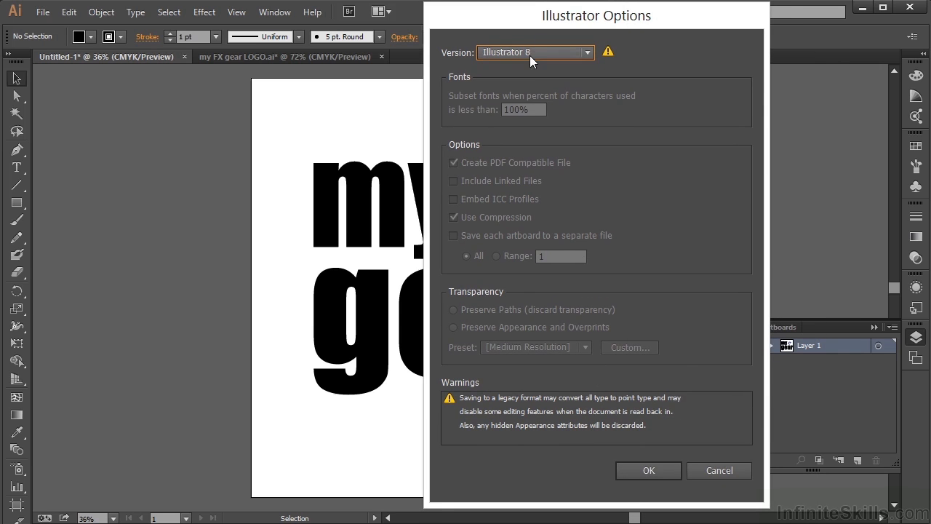
pyautogui.click(641, 474)
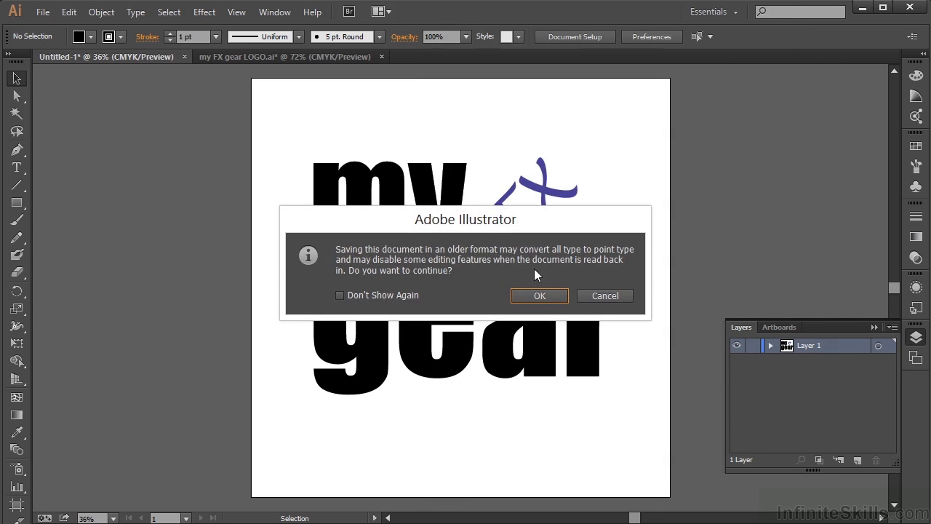
pyautogui.click(539, 296)
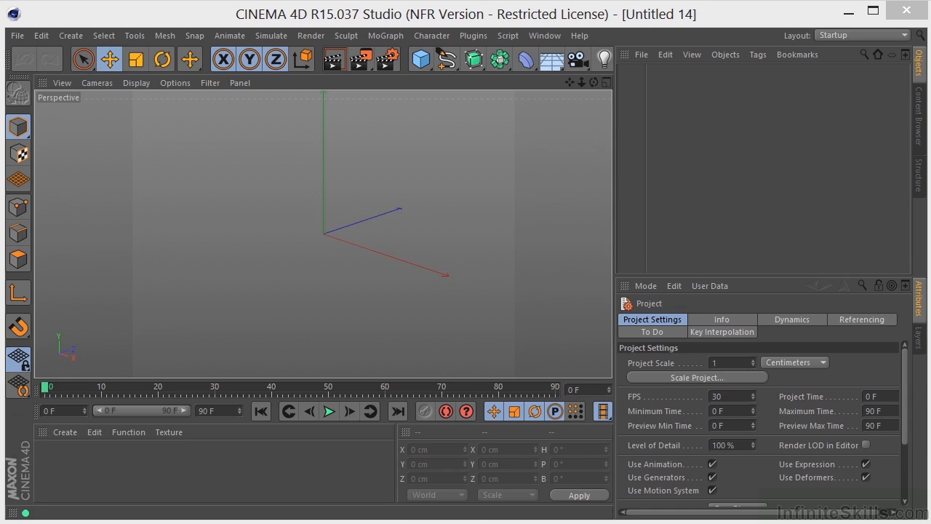
pyautogui.click(18, 36)
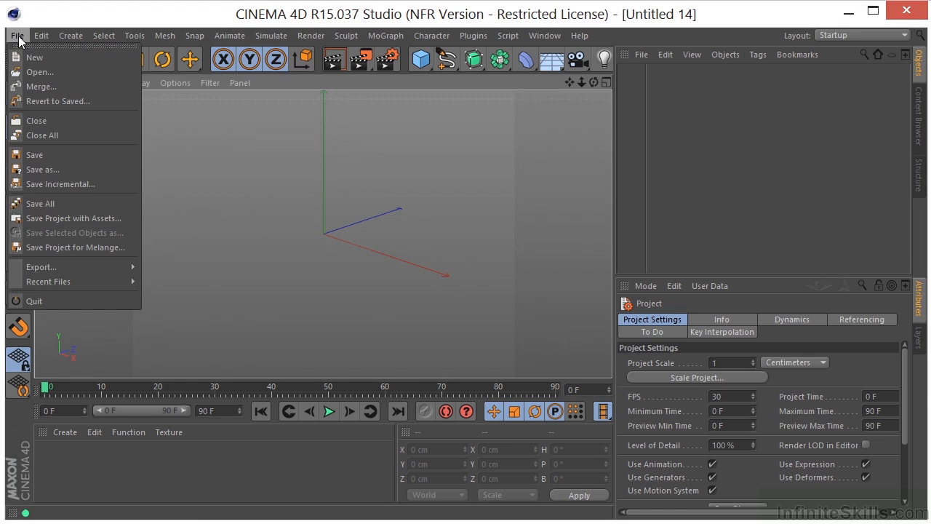
pyautogui.click(38, 66)
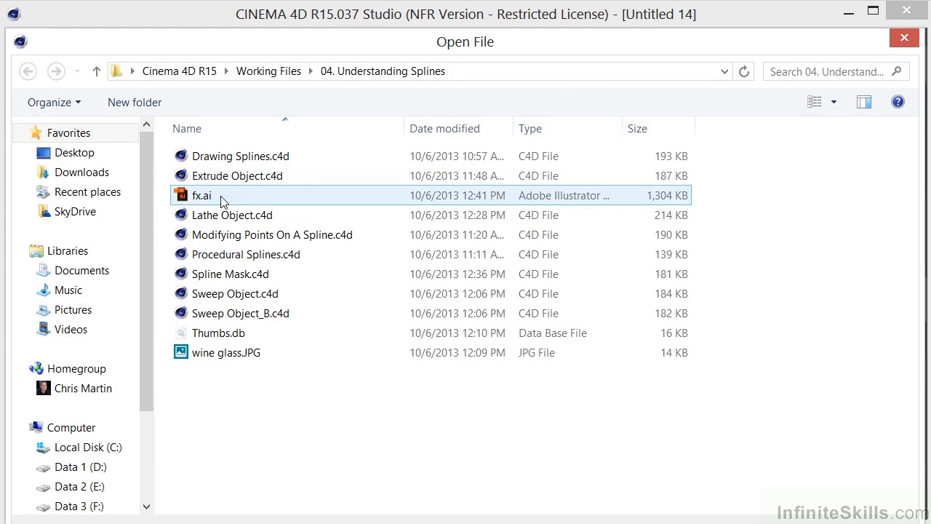
pyautogui.click(222, 197)
pyautogui.doubleClick(218, 195)
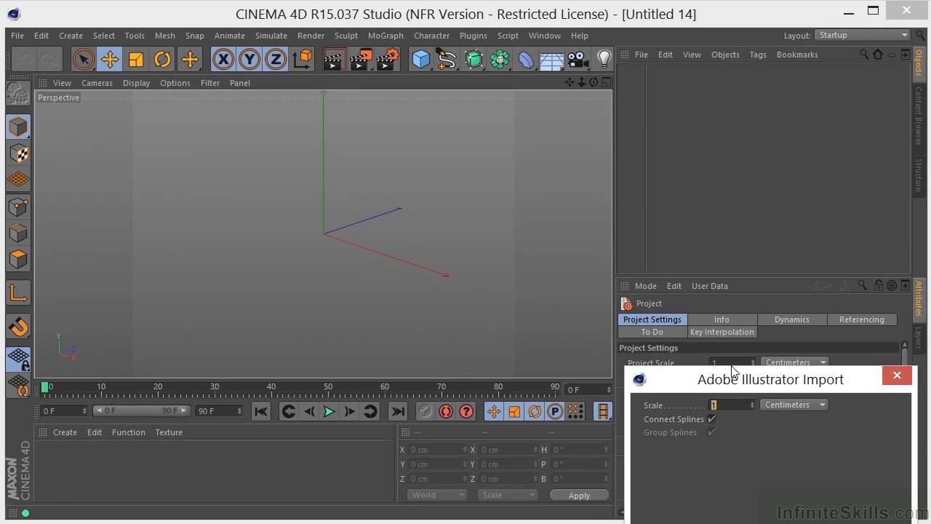
pyautogui.moveTo(538, 181); pyautogui.dragTo(506, 139)
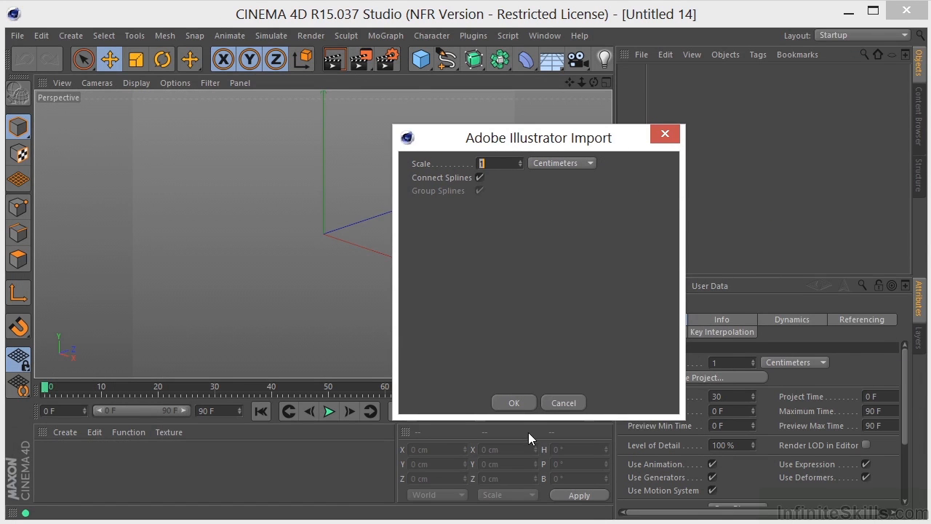
pyautogui.click(565, 407)
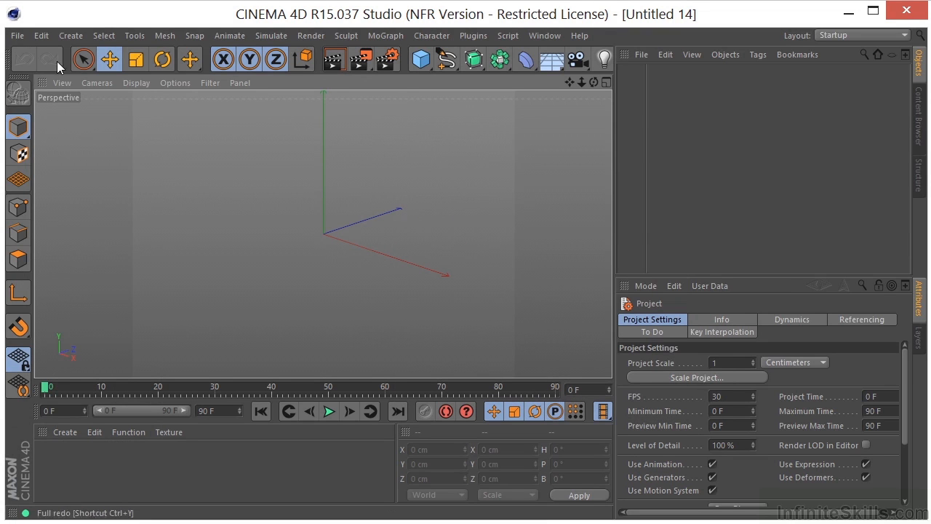
# Merge fx.ai into the scene with Connect Splines left checked
pyautogui.click(17, 36)
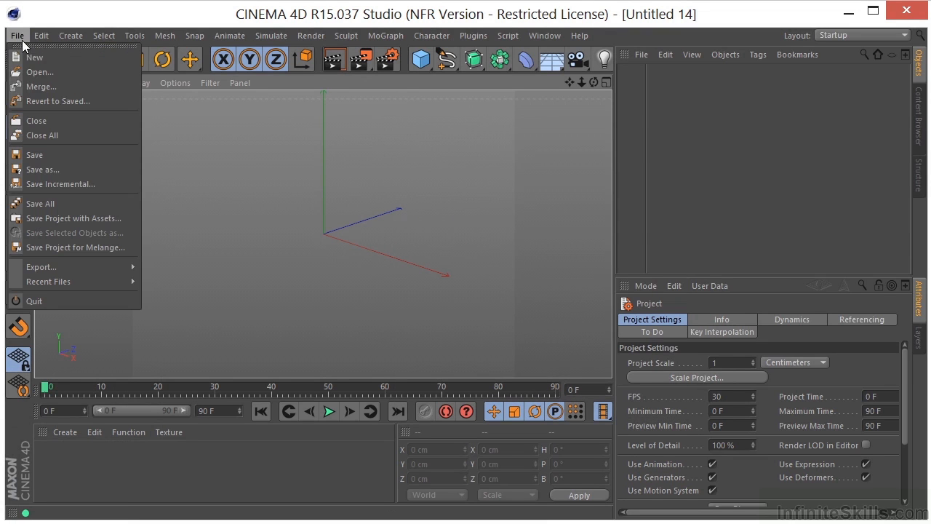
pyautogui.click(51, 87)
pyautogui.click(242, 197)
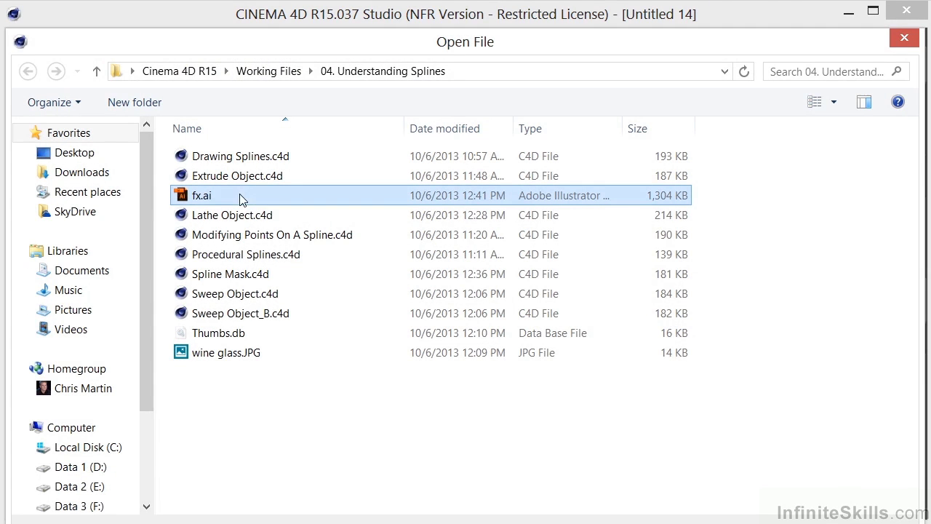
pyautogui.press('Return')
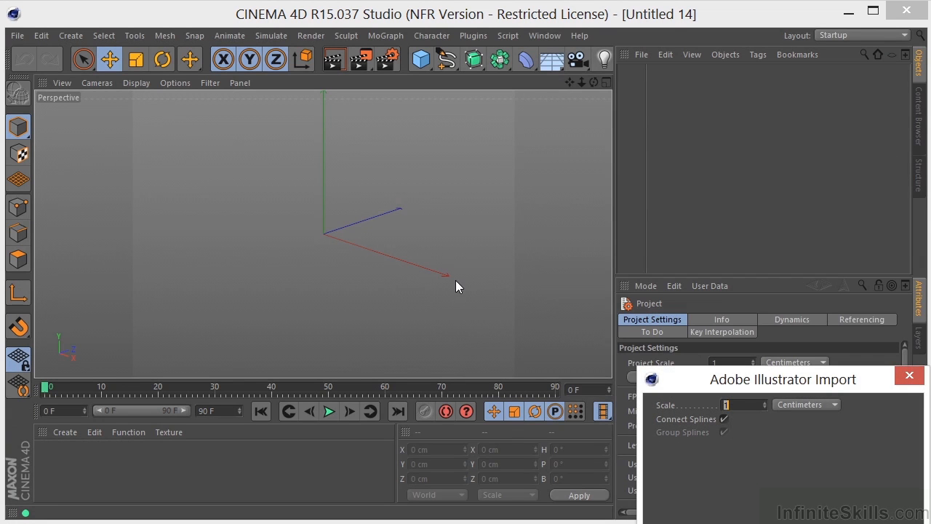
pyautogui.moveTo(778, 385); pyautogui.dragTo(410, 113)
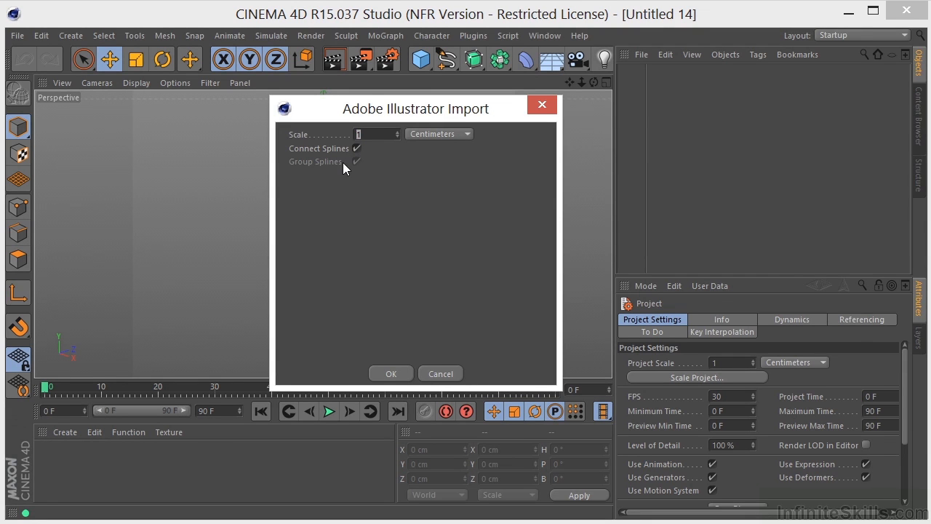
pyautogui.click(391, 374)
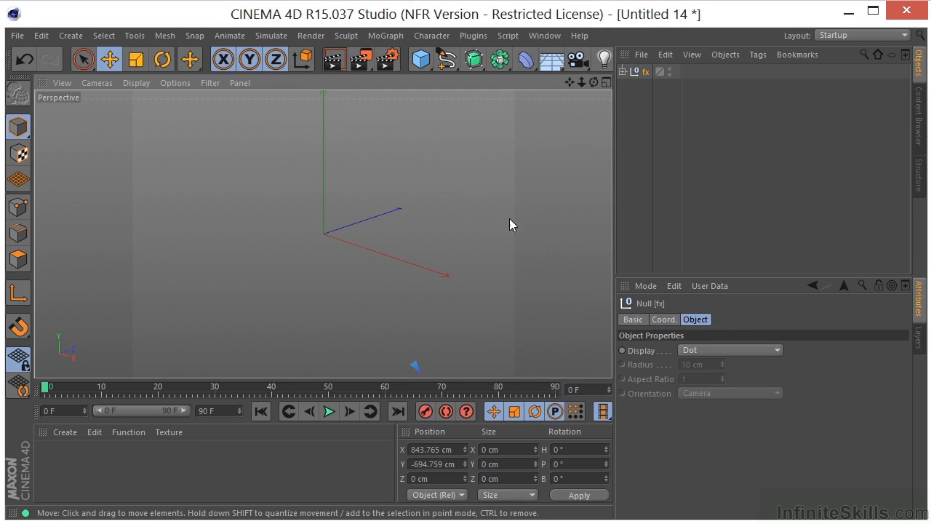
# Expand the fx null, frame the logo, and inspect which letters Paths 1 to 11 hold
pyautogui.click(622, 70)
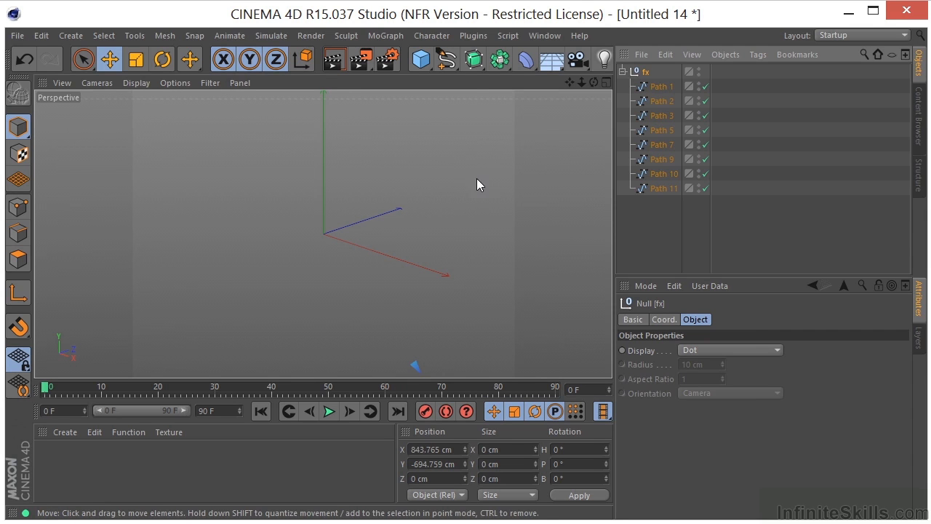
pyautogui.press('h')
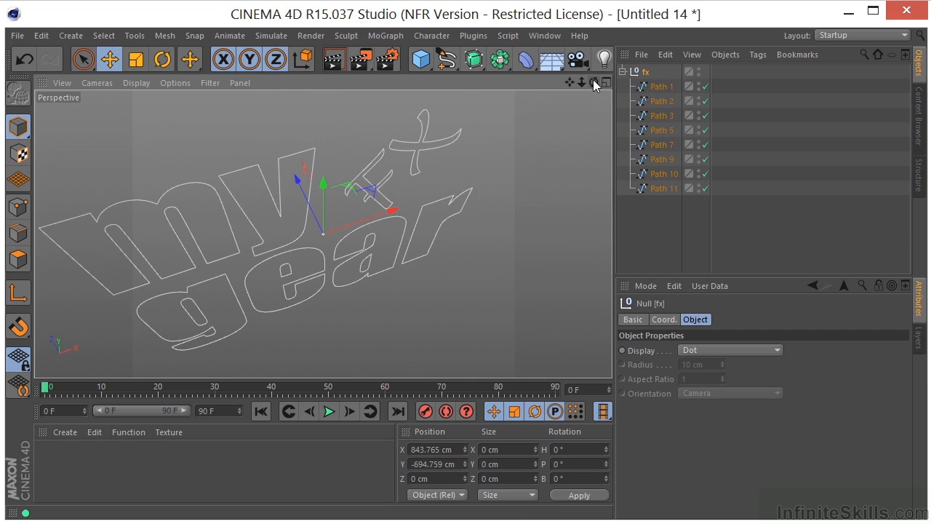
pyautogui.moveTo(593, 81)
pyautogui.mouseDown()
pyautogui.moveTo(555, 69)
pyautogui.moveTo(571, 57)
pyautogui.mouseUp()
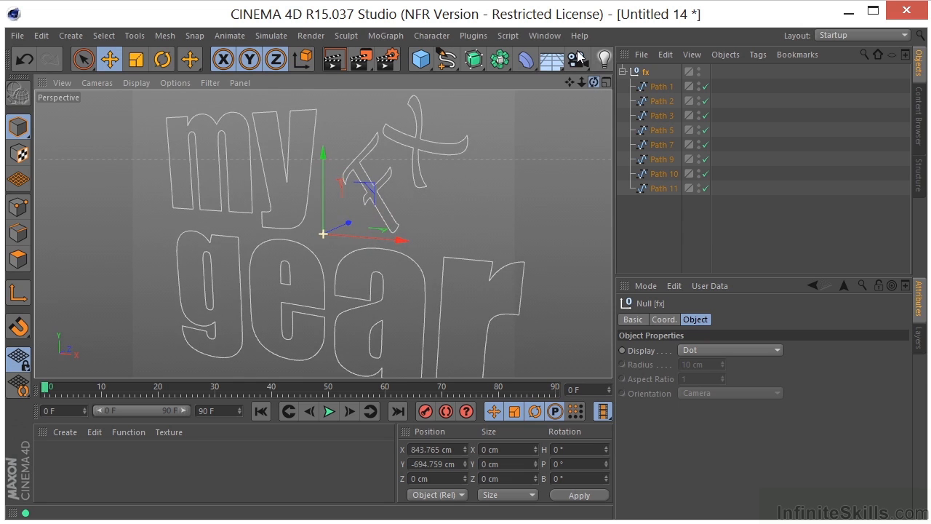
pyautogui.click(667, 88)
pyautogui.click(661, 102)
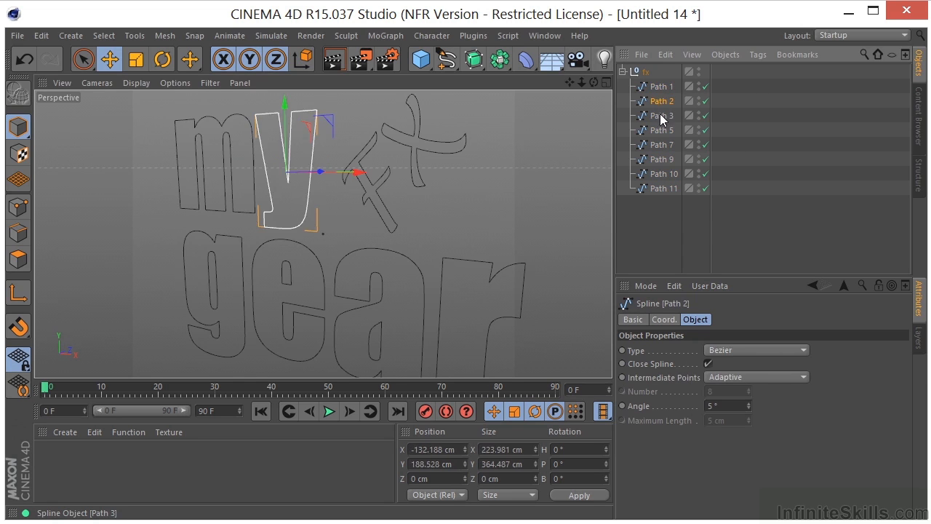
pyautogui.click(662, 132)
pyautogui.click(662, 146)
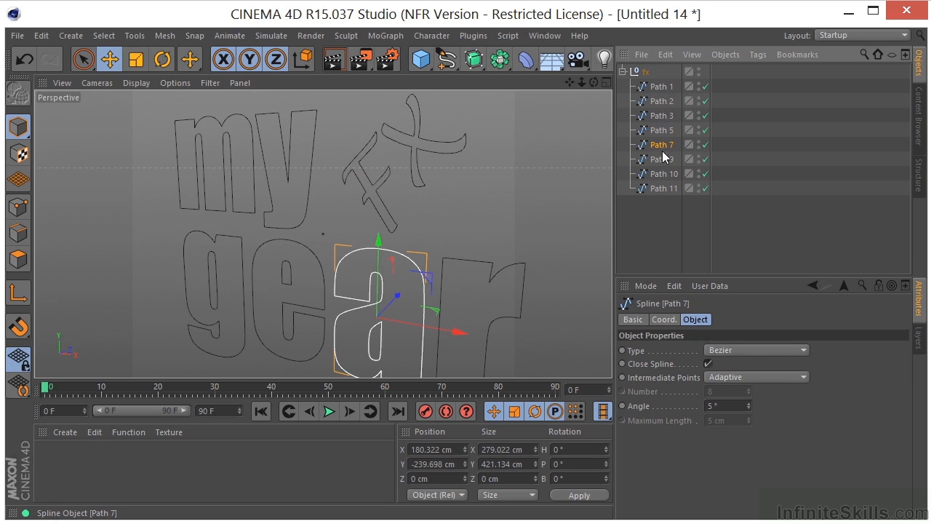
pyautogui.click(661, 160)
pyautogui.click(662, 191)
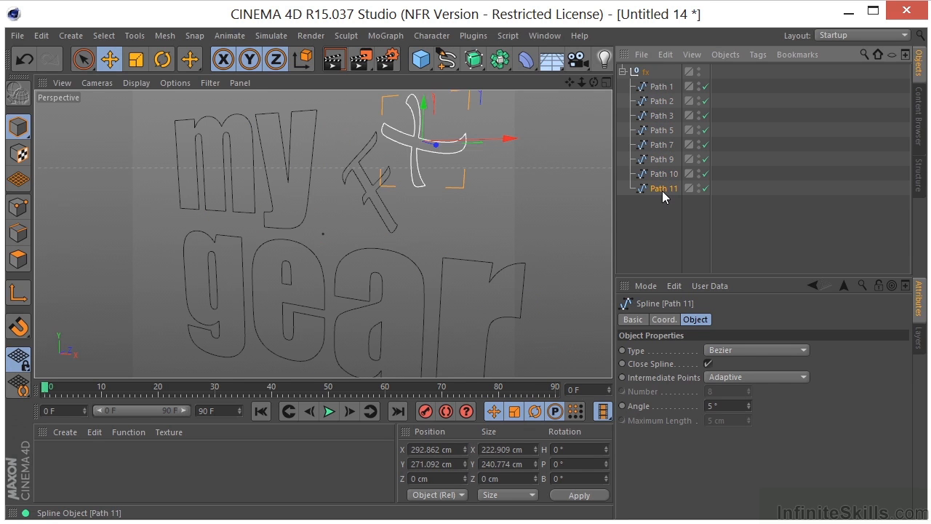
# Select the letter paths and dissolve the fx null with Shift+G
pyautogui.moveTo(657, 207); pyautogui.dragTo(668, 89)
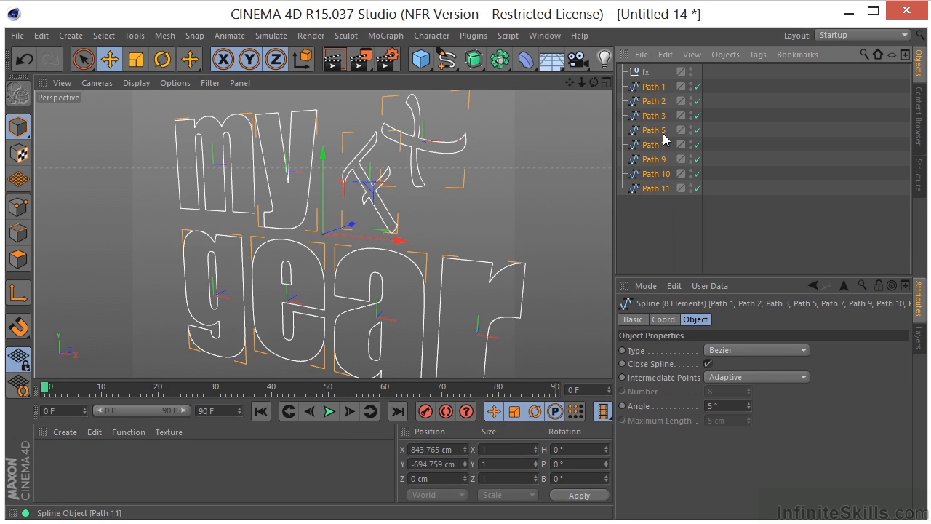
pyautogui.click(652, 73)
pyautogui.hotkey('shift', 'g')
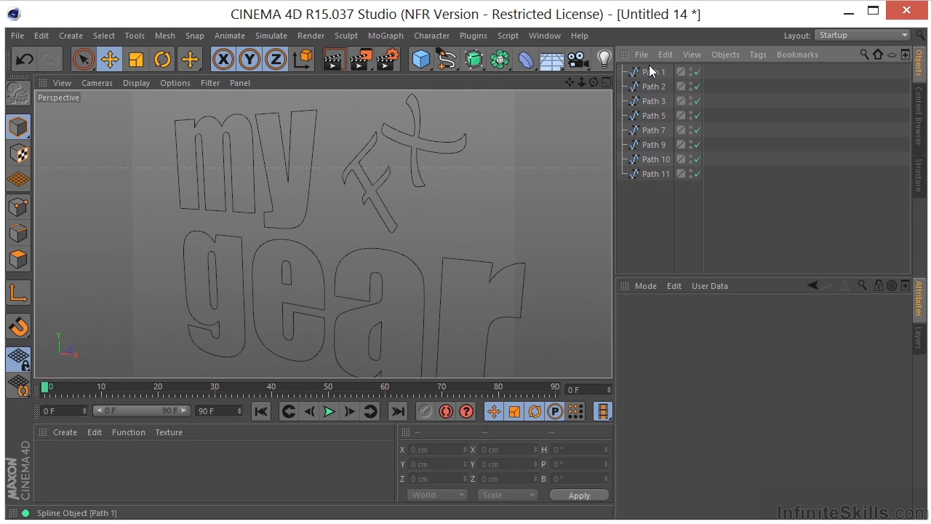
# Put the letter paths under a new Extrude with Hierarchical enabled, then orbit to inspect
pyautogui.moveTo(473, 62)
pyautogui.mouseDown()
pyautogui.moveTo(557, 84)
pyautogui.moveTo(645, 79)
pyautogui.mouseUp()
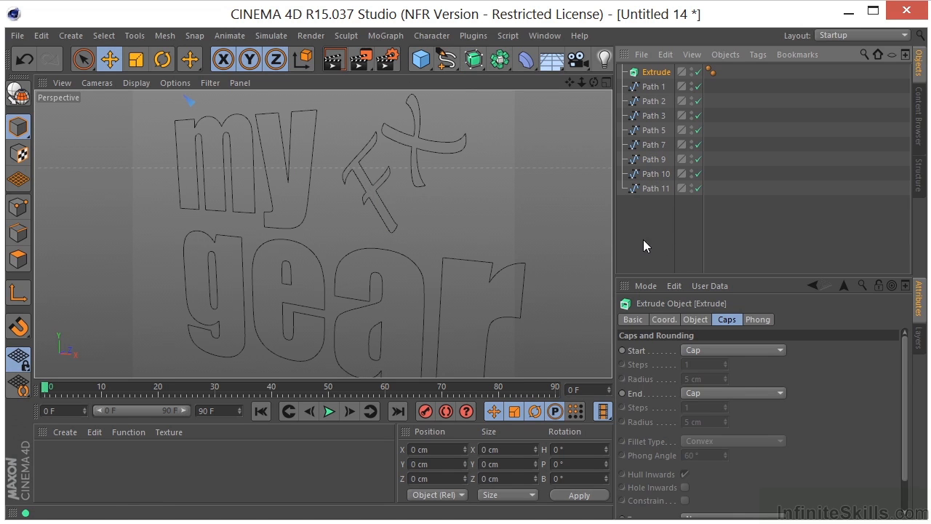
pyautogui.moveTo(643, 237)
pyautogui.mouseDown()
pyautogui.moveTo(646, 80)
pyautogui.moveTo(661, 74)
pyautogui.mouseUp()
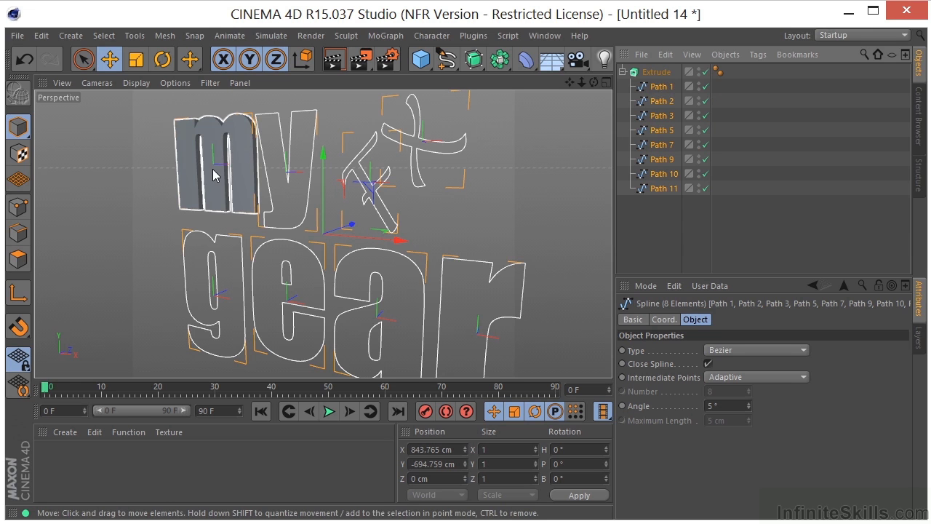
pyautogui.click(665, 73)
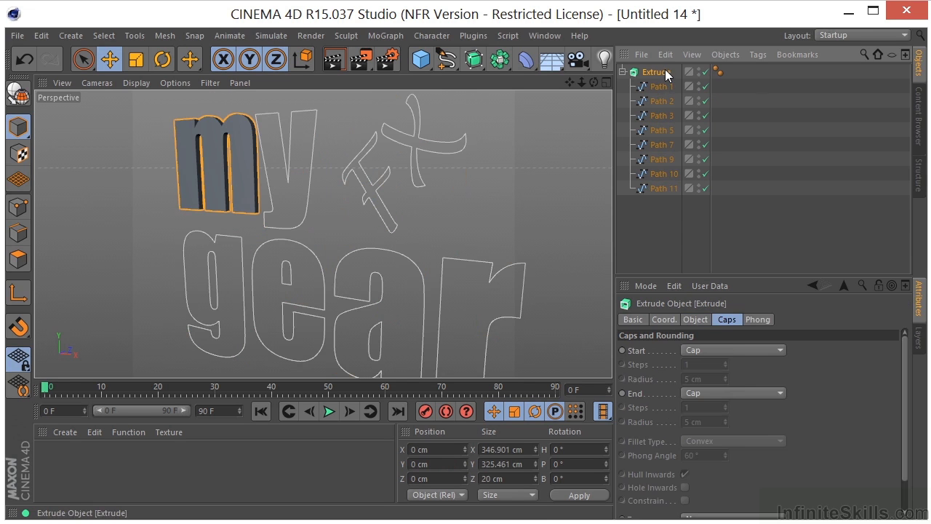
pyautogui.click(693, 320)
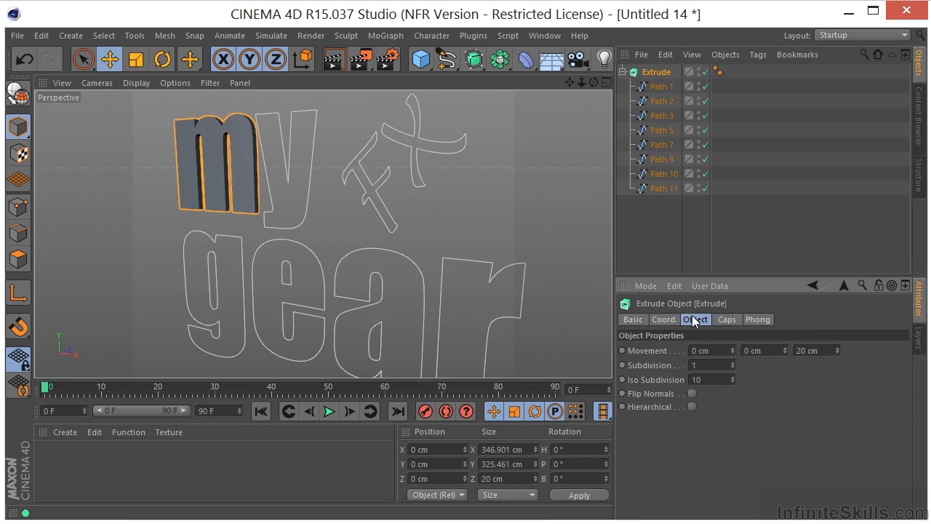
pyautogui.click(692, 406)
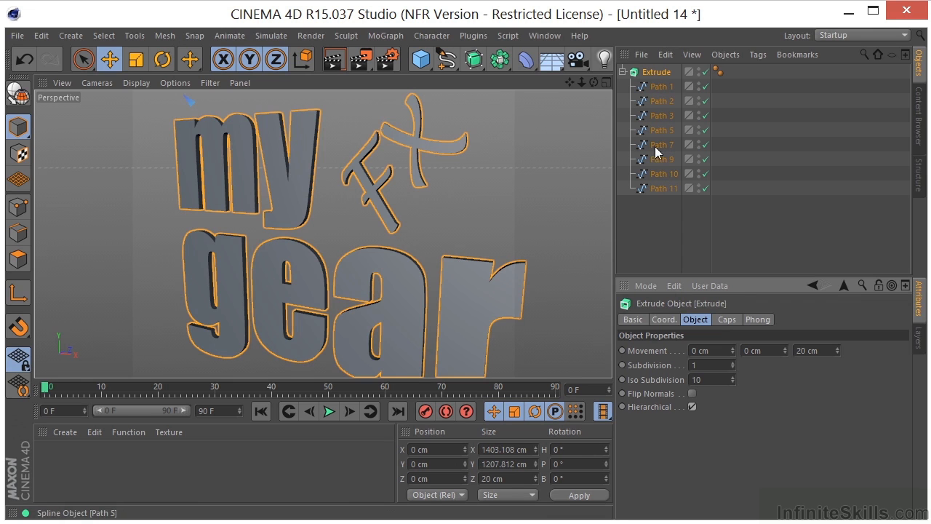
pyautogui.moveTo(592, 83)
pyautogui.mouseDown()
pyautogui.moveTo(497, 80)
pyautogui.moveTo(595, 83)
pyautogui.mouseUp()
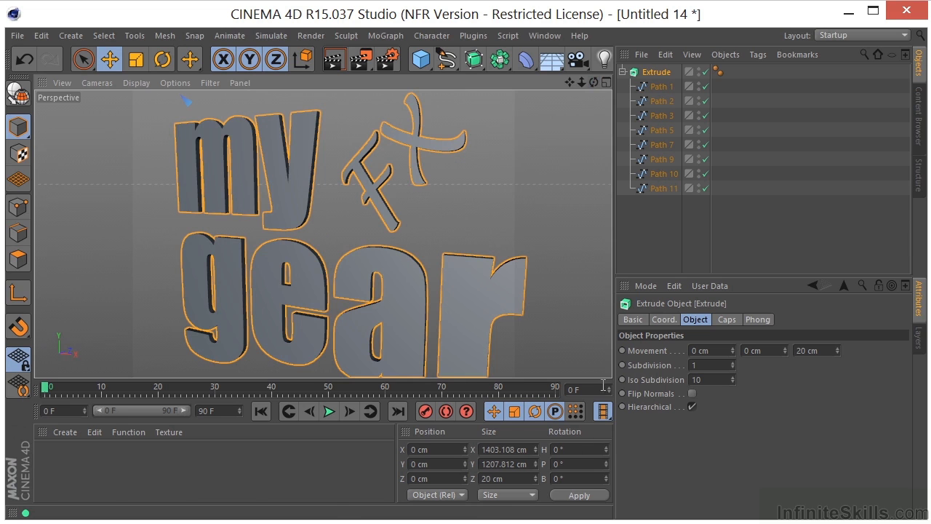
# Select the Extrude object together with all its letter paths
pyautogui.moveTo(663, 248); pyautogui.dragTo(647, 63)
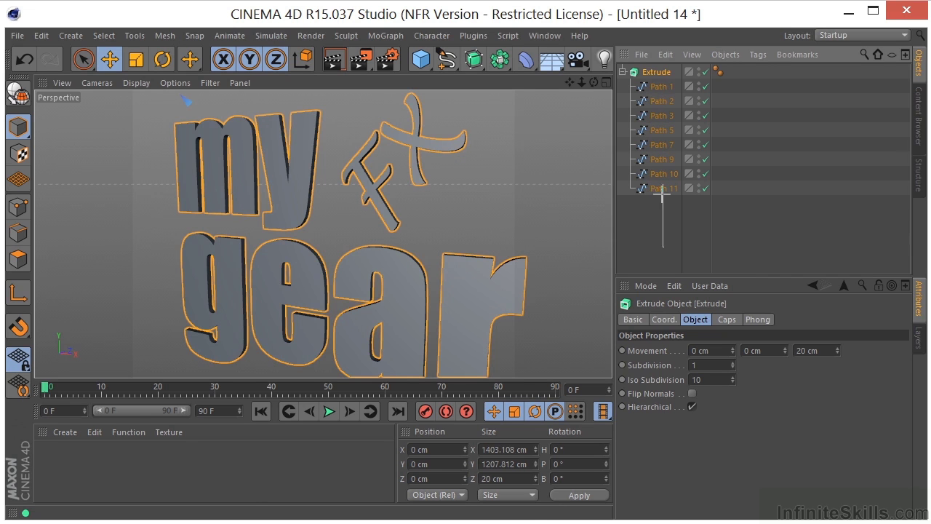
pyautogui.moveTo(646, 62); pyautogui.dragTo(662, 204)
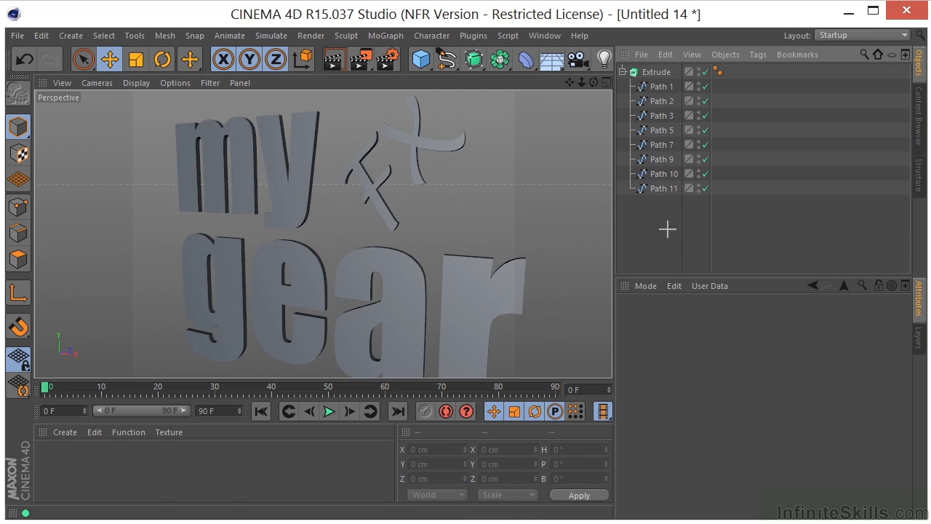
pyautogui.moveTo(667, 229); pyautogui.dragTo(653, 61)
# Delete the test extrusion and merge fx.ai again with Connect Splines unchecked
pyautogui.press('Delete')
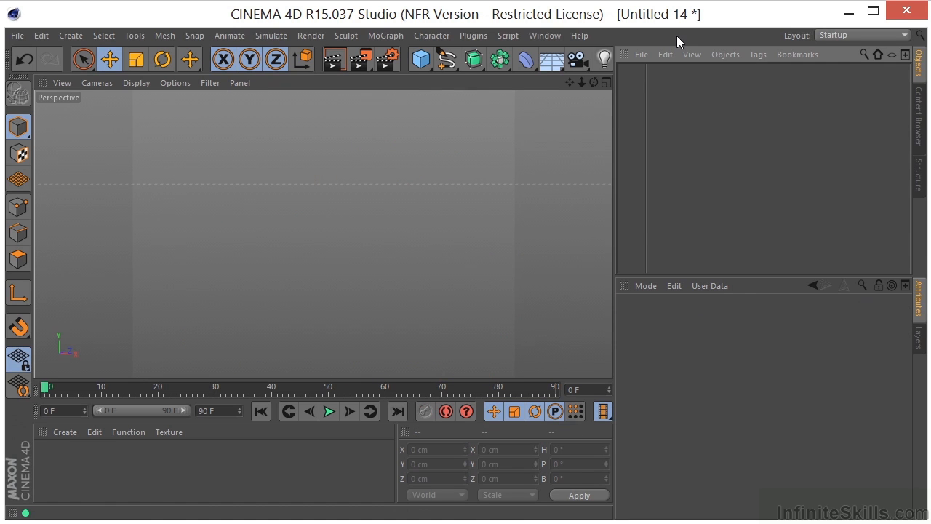
pyautogui.click(18, 36)
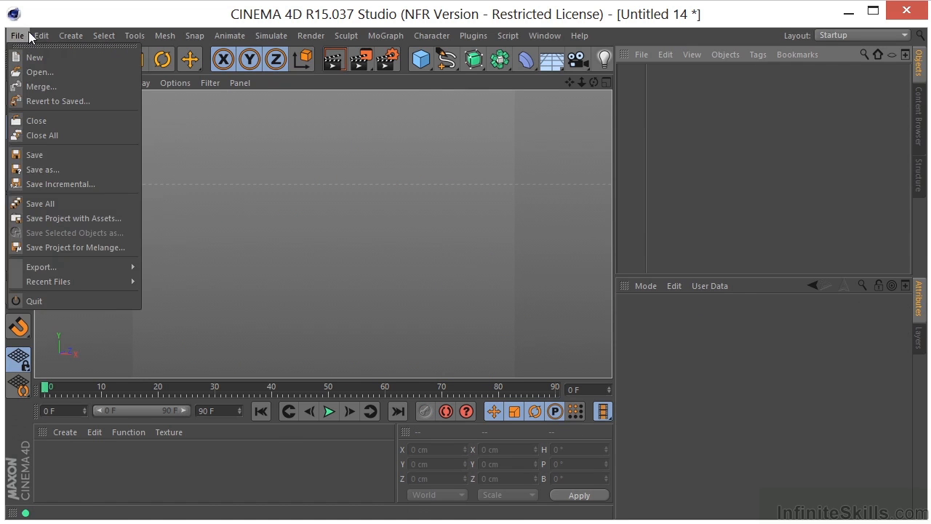
pyautogui.click(40, 86)
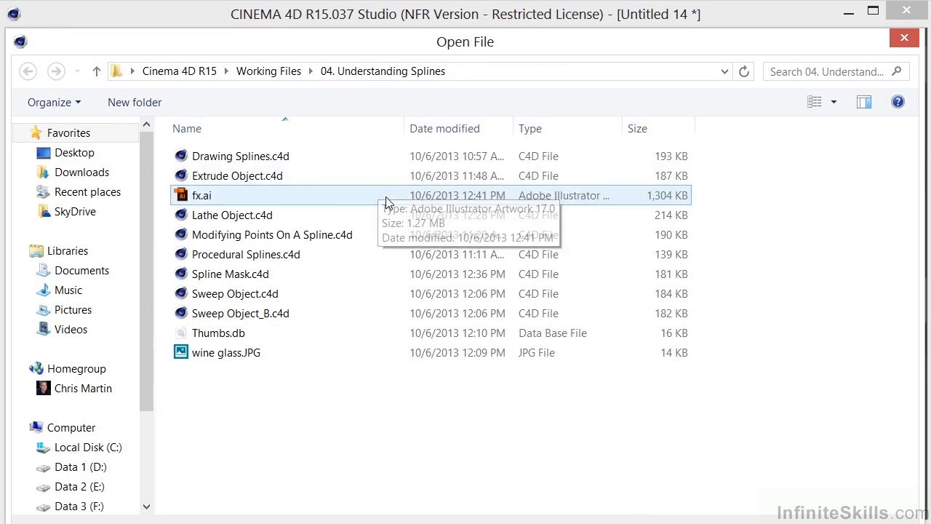
pyautogui.click(208, 201)
pyautogui.press('Return')
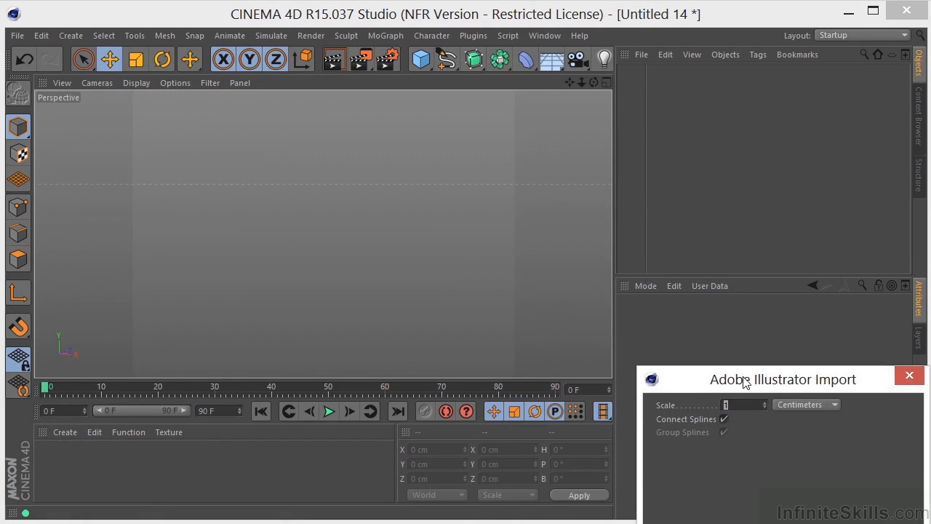
pyautogui.moveTo(743, 382); pyautogui.dragTo(358, 102)
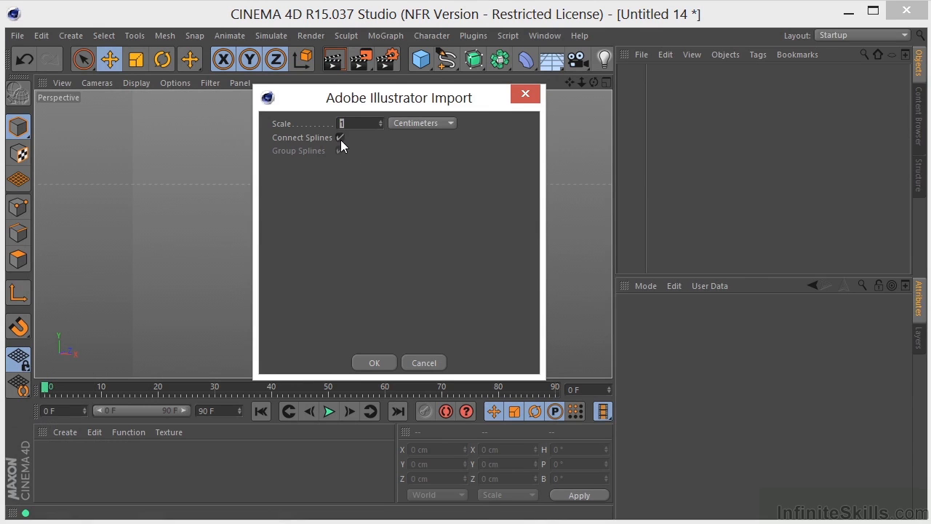
pyautogui.click(340, 137)
pyautogui.click(373, 360)
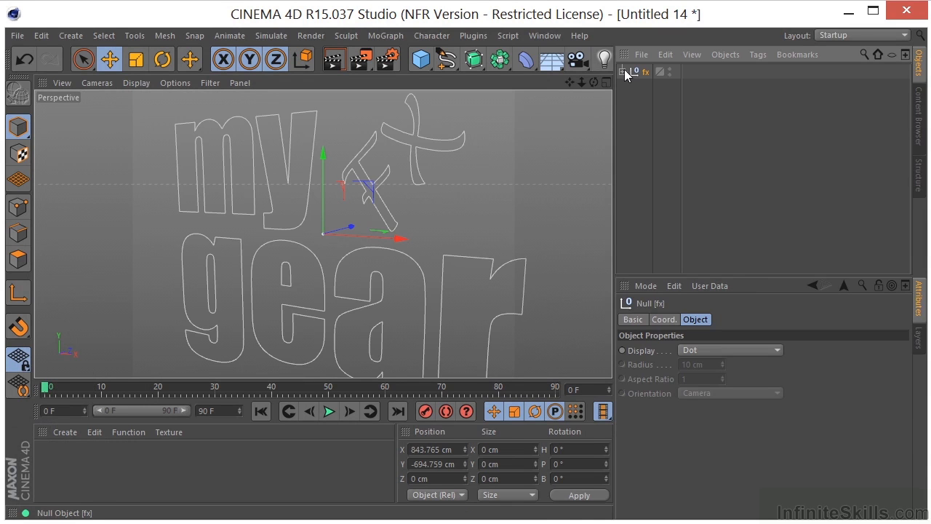
# Expand the fx null, select Path 3 (the g) and its nested hole Path 4
pyautogui.click(624, 71)
pyautogui.click(660, 118)
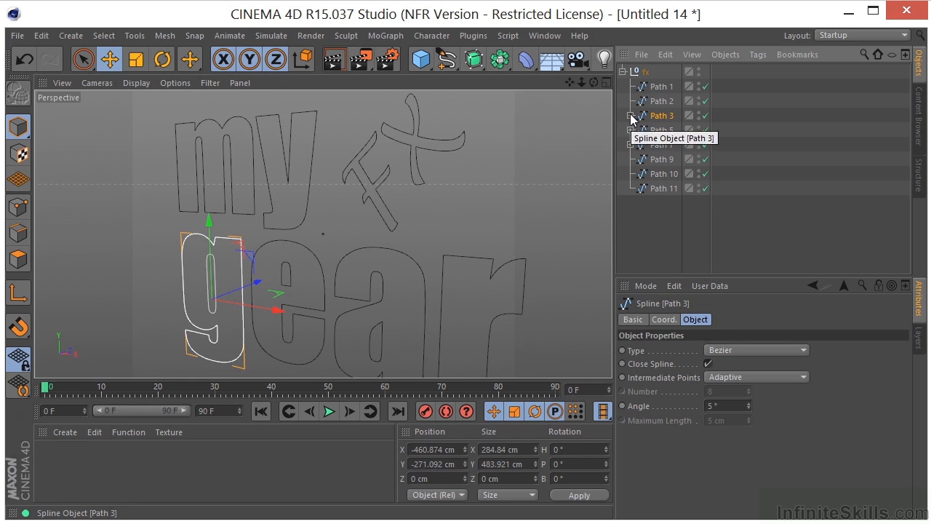
pyautogui.click(629, 116)
pyautogui.click(669, 132)
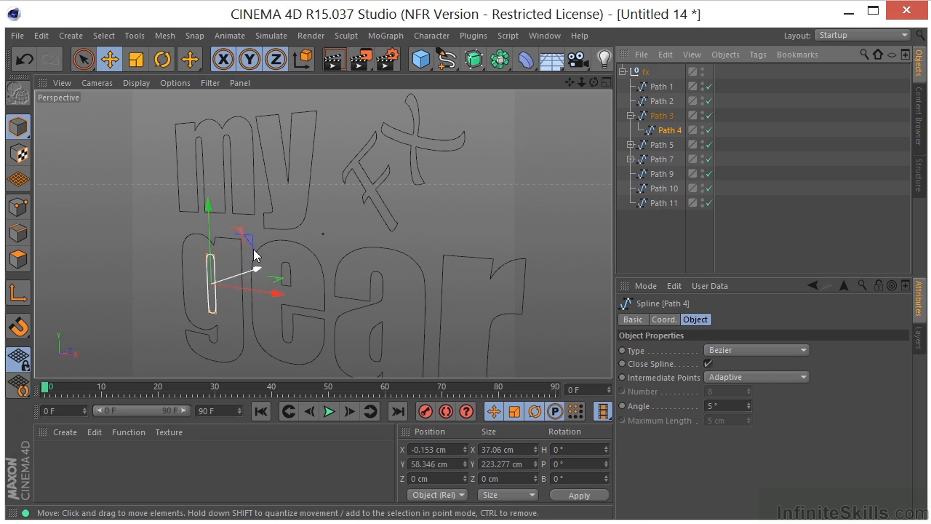
# Add an Extrude object and place all the reimported letter paths inside it
pyautogui.moveTo(677, 243); pyautogui.dragTo(666, 83)
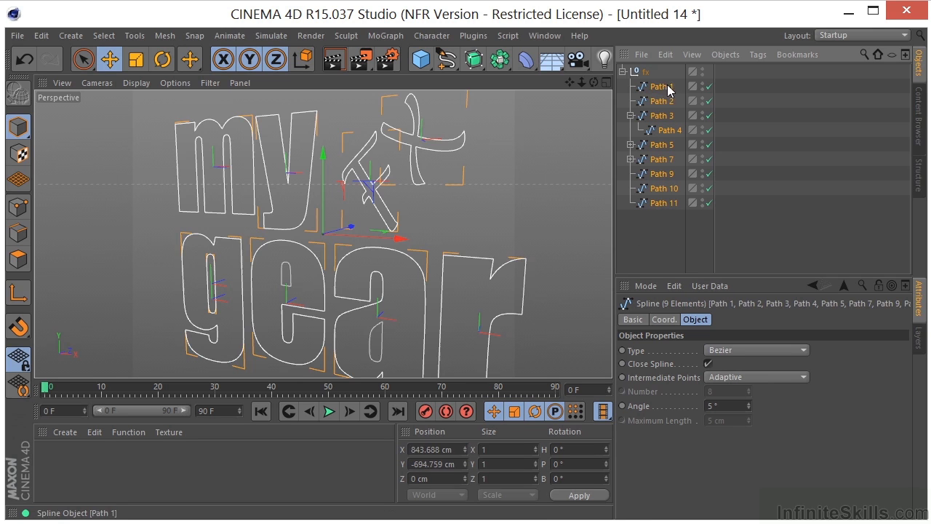
pyautogui.moveTo(675, 211); pyautogui.dragTo(667, 247)
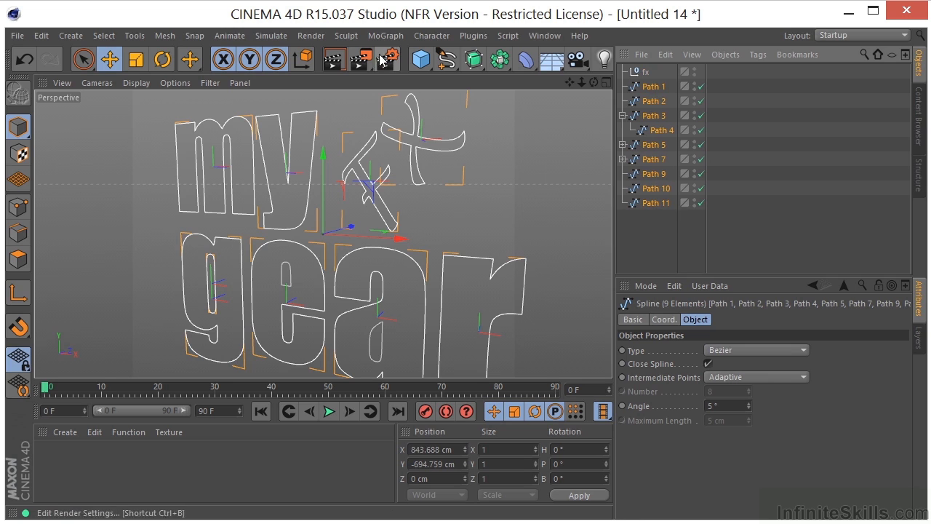
pyautogui.click(463, 65)
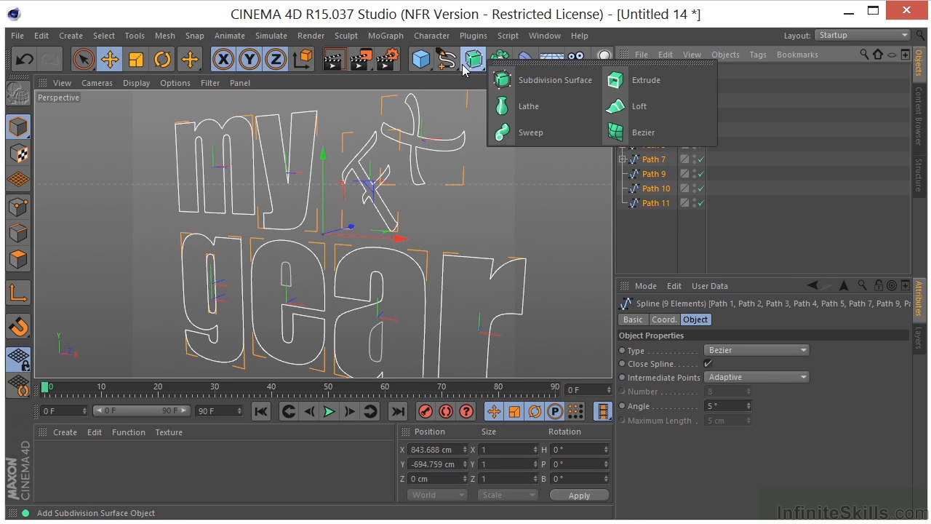
pyautogui.click(654, 85)
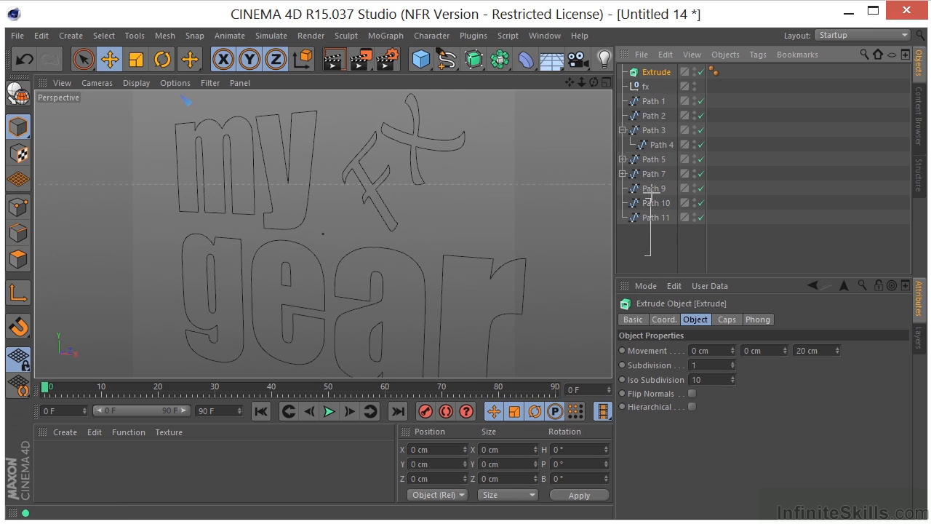
pyautogui.moveTo(651, 192); pyautogui.dragTo(658, 76)
# Enable Hierarchical on the Extrude and select it with all its paths
pyautogui.click(658, 73)
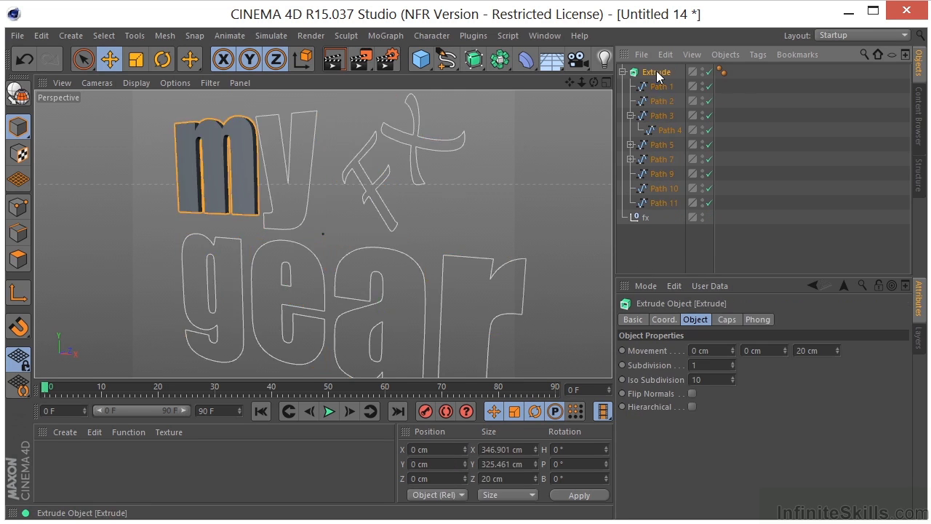
pyautogui.click(691, 407)
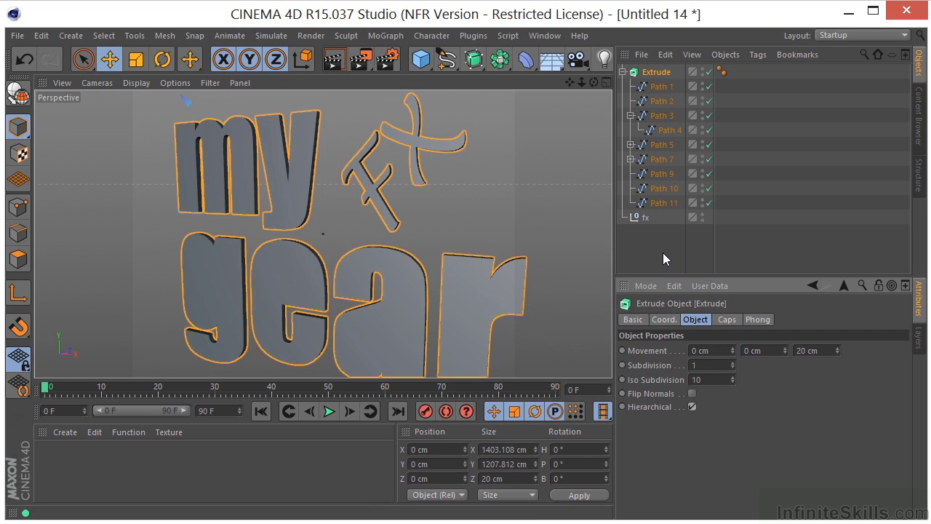
pyautogui.moveTo(663, 253); pyautogui.dragTo(656, 46)
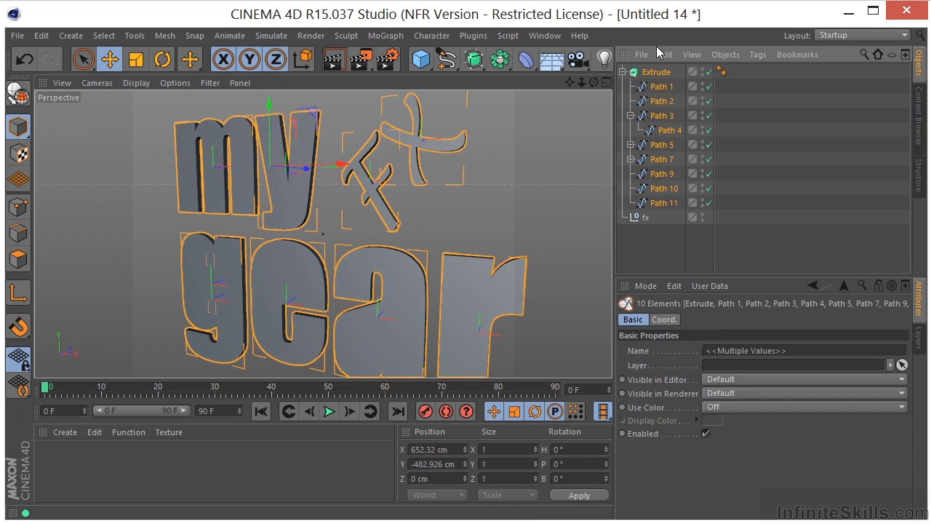
# Delete the extruded logo and merge fx.ai again with Group Splines checked
pyautogui.press('Delete')
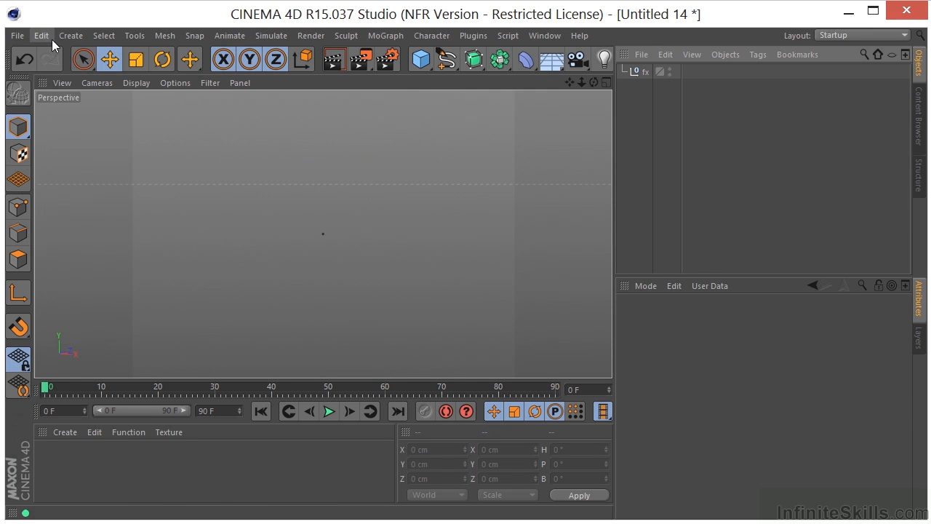
pyautogui.click(18, 35)
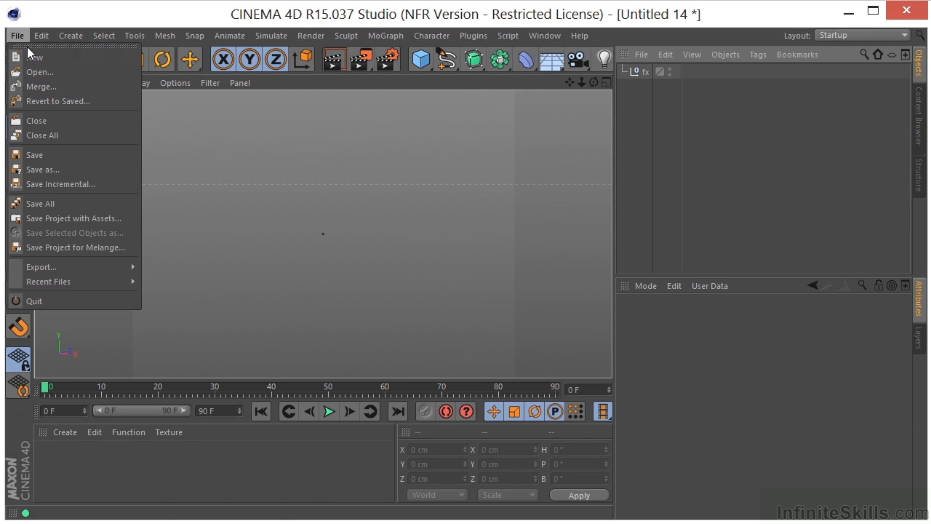
pyautogui.click(50, 87)
pyautogui.click(195, 198)
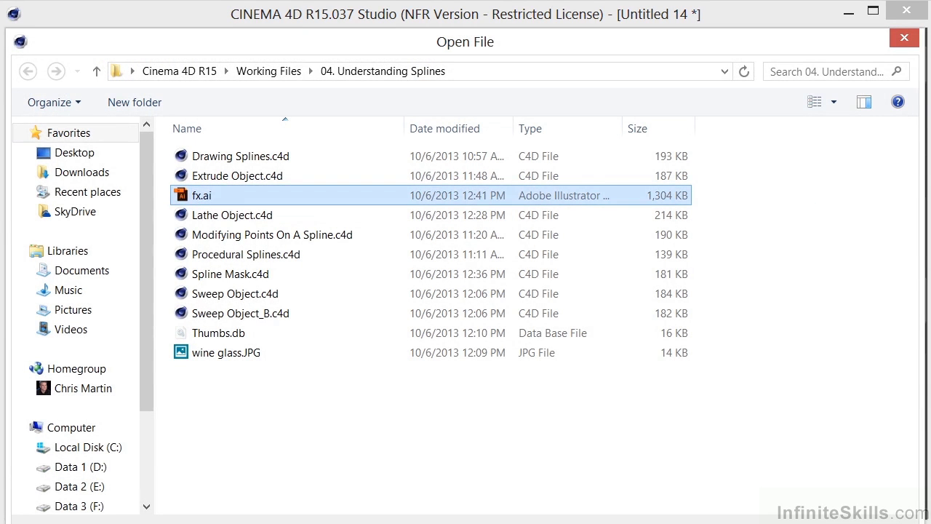
pyautogui.press('Return')
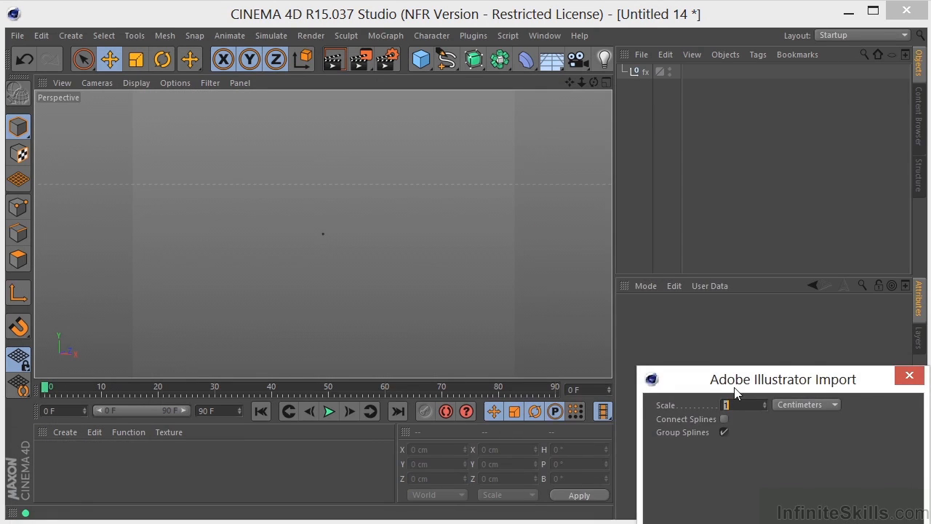
pyautogui.moveTo(734, 389); pyautogui.dragTo(411, 109)
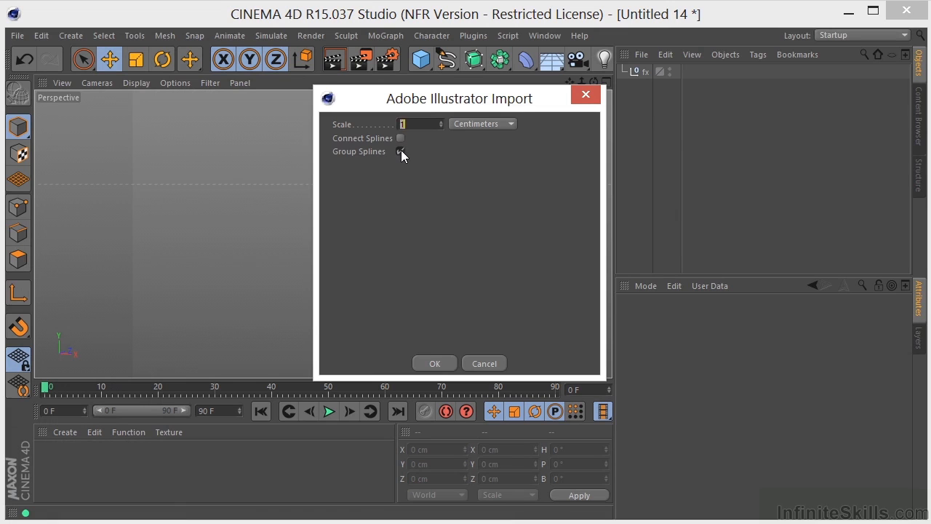
pyautogui.click(429, 362)
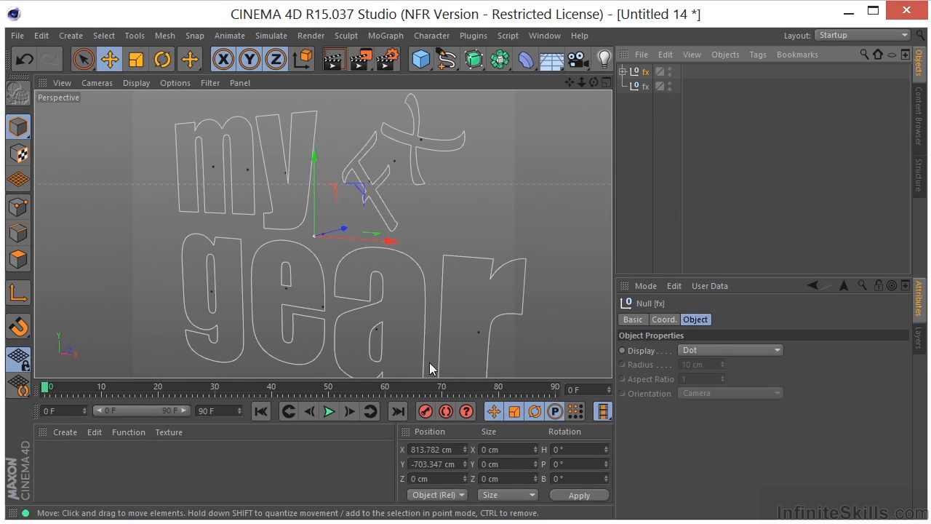
pyautogui.click(623, 71)
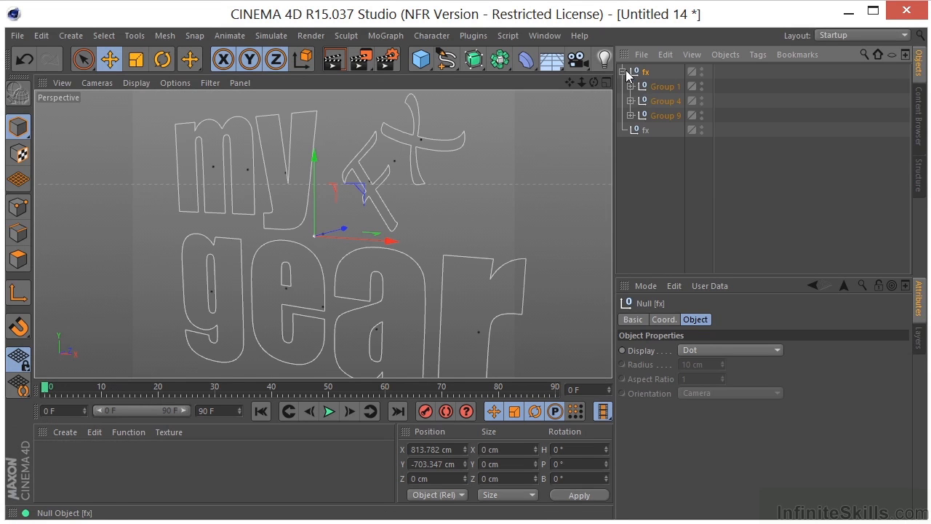
# Expand Groups 1 to 7 under the fx null to view their nested paths
pyautogui.click(630, 86)
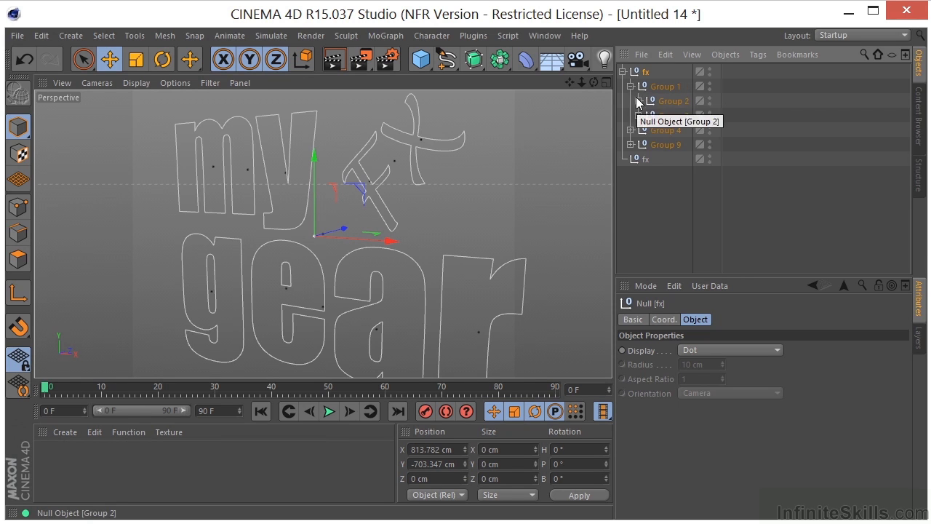
pyautogui.click(638, 101)
pyautogui.click(638, 130)
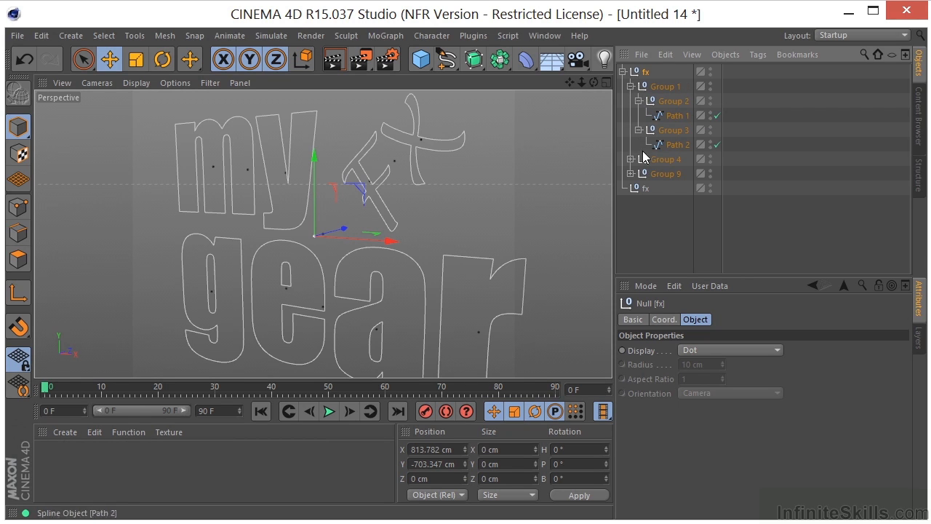
pyautogui.click(630, 159)
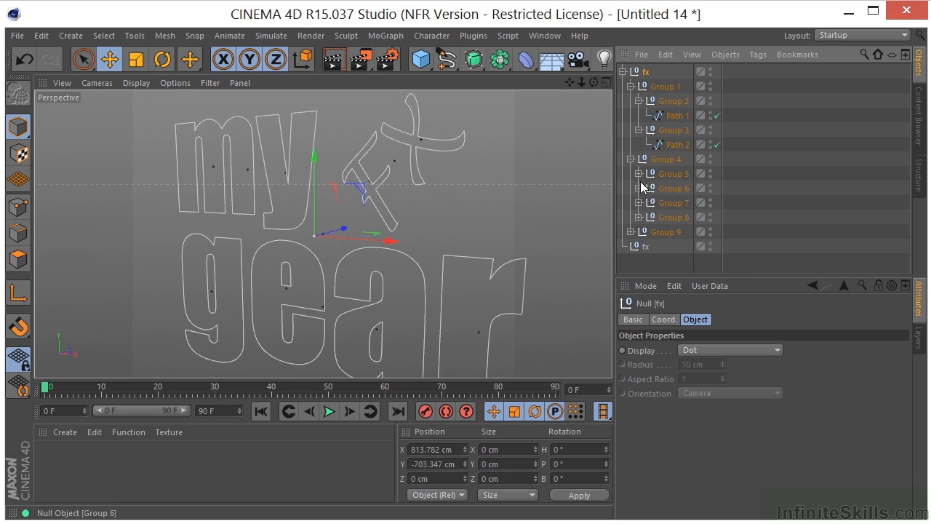
pyautogui.click(640, 174)
pyautogui.click(640, 216)
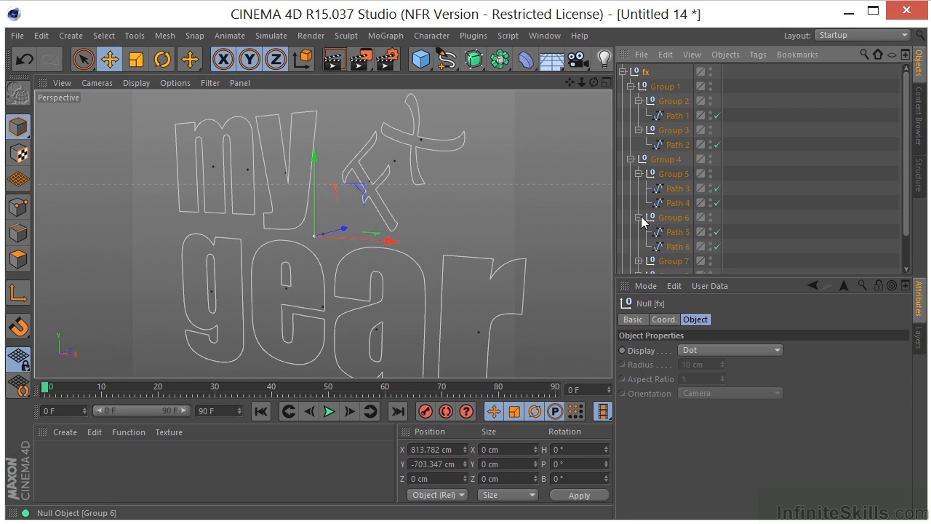
pyautogui.click(640, 263)
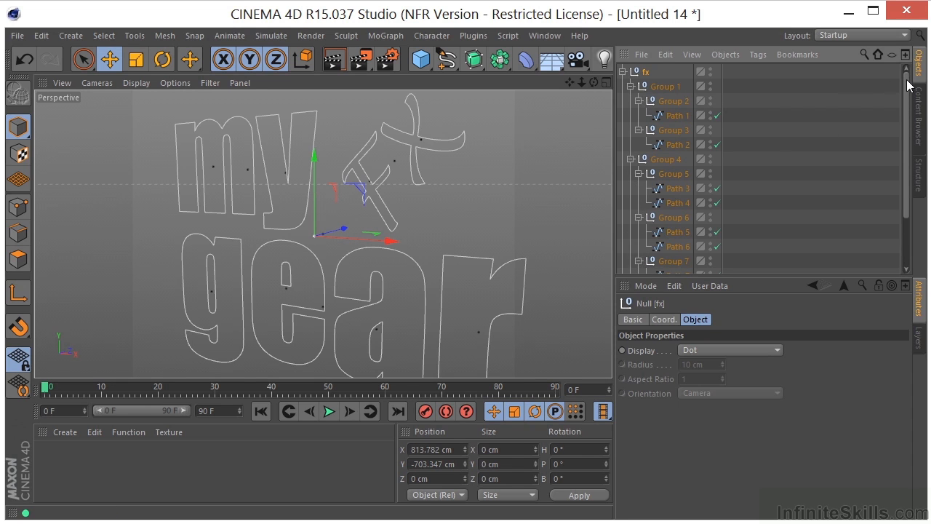
pyautogui.moveTo(907, 84)
pyautogui.mouseDown()
pyautogui.moveTo(896, 160)
pyautogui.moveTo(896, 75)
pyautogui.mouseUp()
# Delete the grouped logo splines and merge the fx.ai file into the scene
pyautogui.press('Delete')
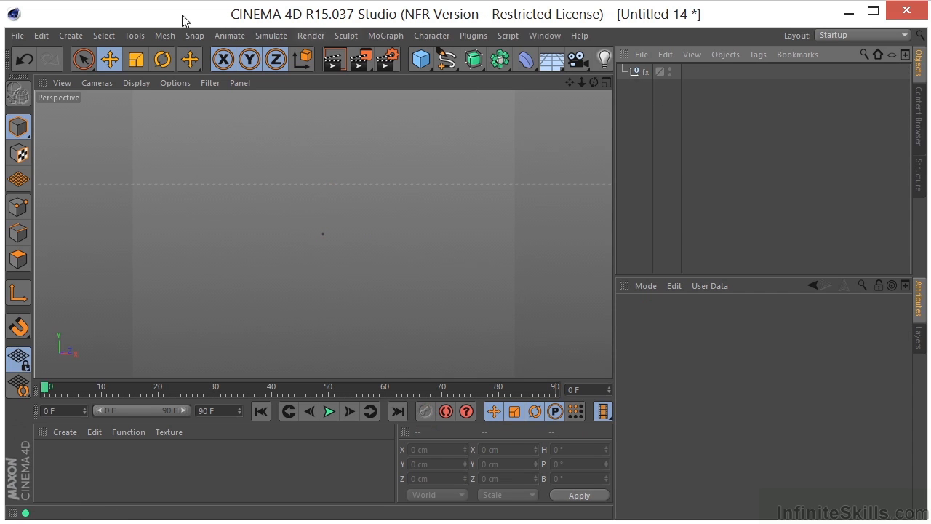
pyautogui.click(17, 36)
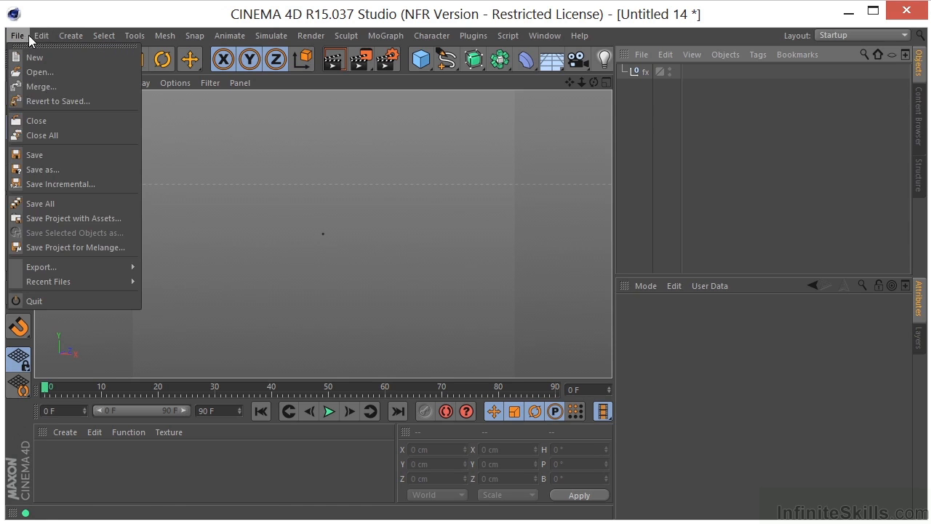
pyautogui.click(49, 86)
pyautogui.click(254, 195)
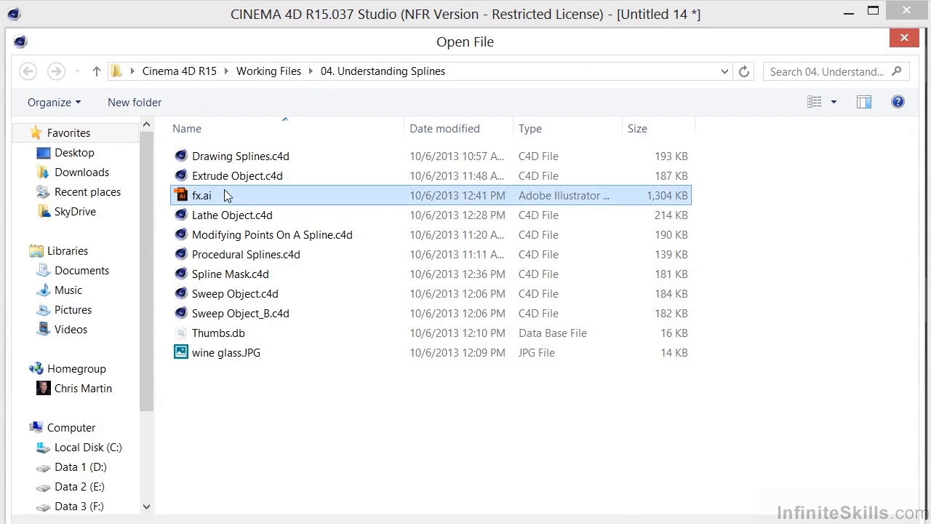
pyautogui.doubleClick(254, 196)
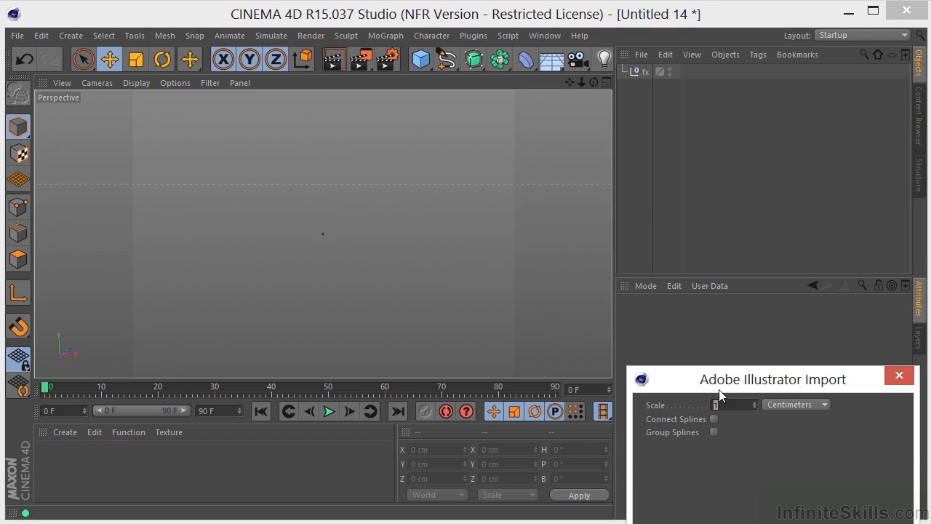
# Import fx.ai with Connect Splines enabled and expand the fx null to show Path 1–11
pyautogui.moveTo(727, 385)
pyautogui.mouseDown()
pyautogui.moveTo(545, 269)
pyautogui.moveTo(489, 180)
pyautogui.mouseUp()
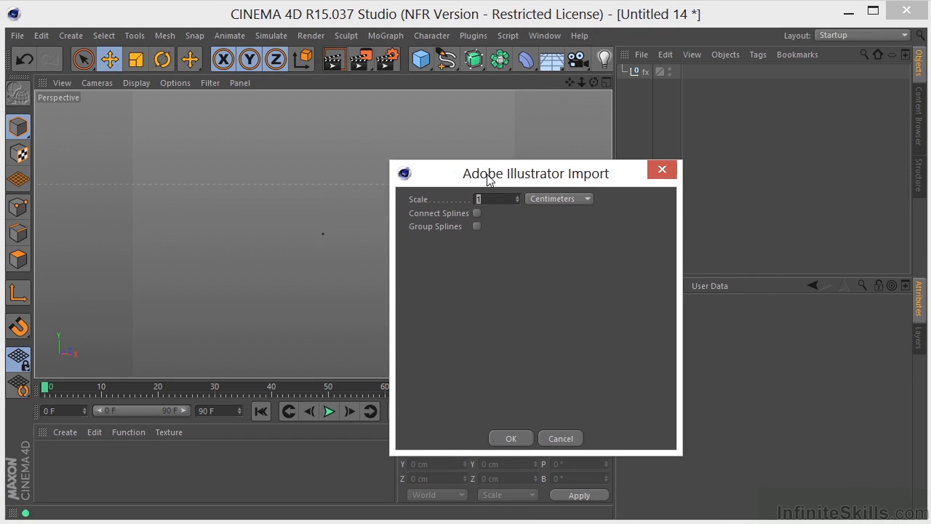
pyautogui.click(476, 213)
pyautogui.click(515, 439)
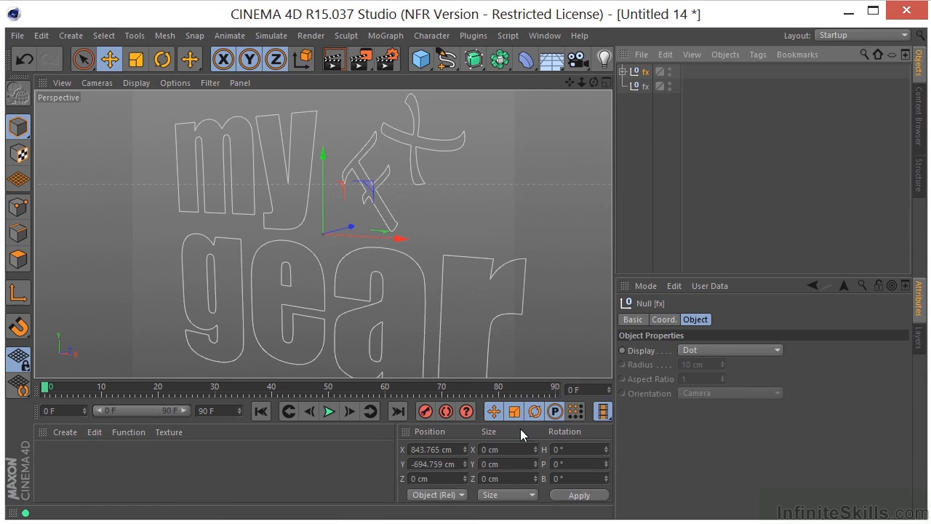
pyautogui.click(622, 72)
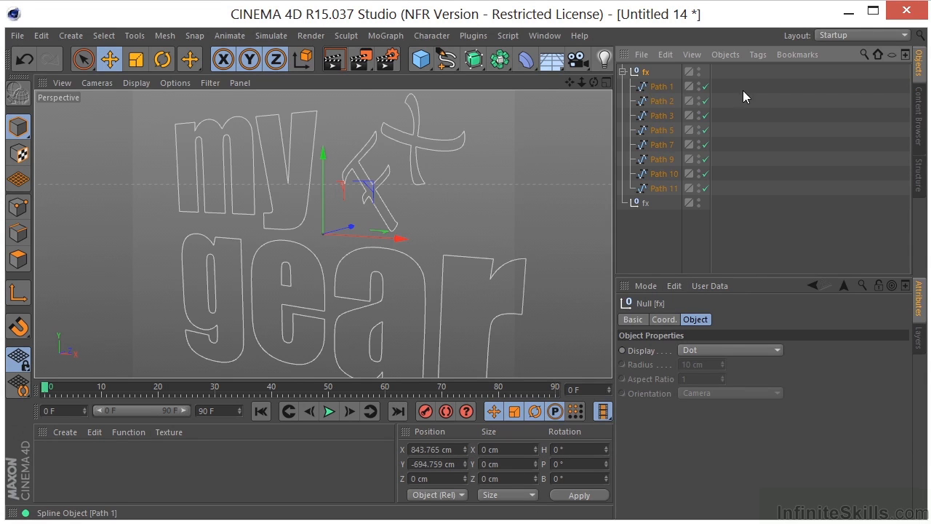
# Put Path 1–11 under a new Extrude with Hierarchical enabled so every letter extrudes
pyautogui.moveTo(736, 85)
pyautogui.mouseDown()
pyautogui.moveTo(656, 199)
pyautogui.moveTo(661, 222)
pyautogui.mouseUp()
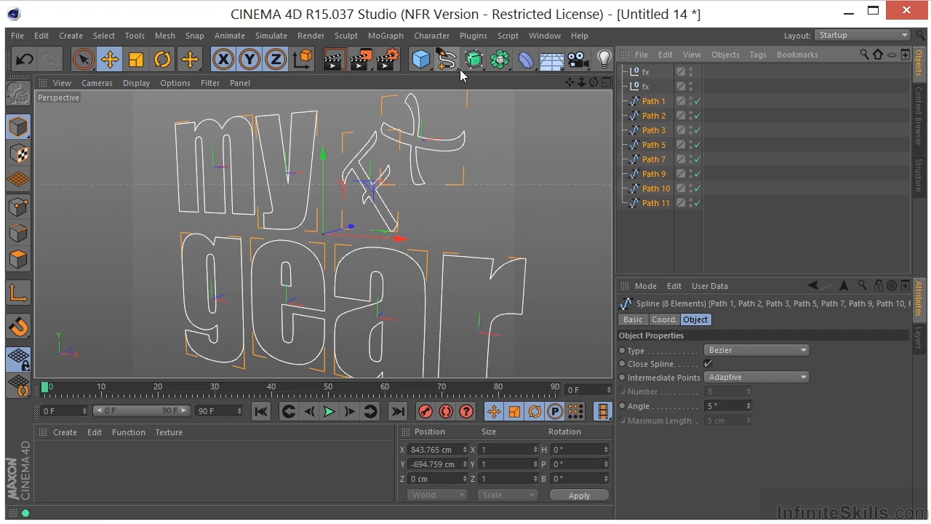
pyautogui.moveTo(473, 59); pyautogui.dragTo(669, 81)
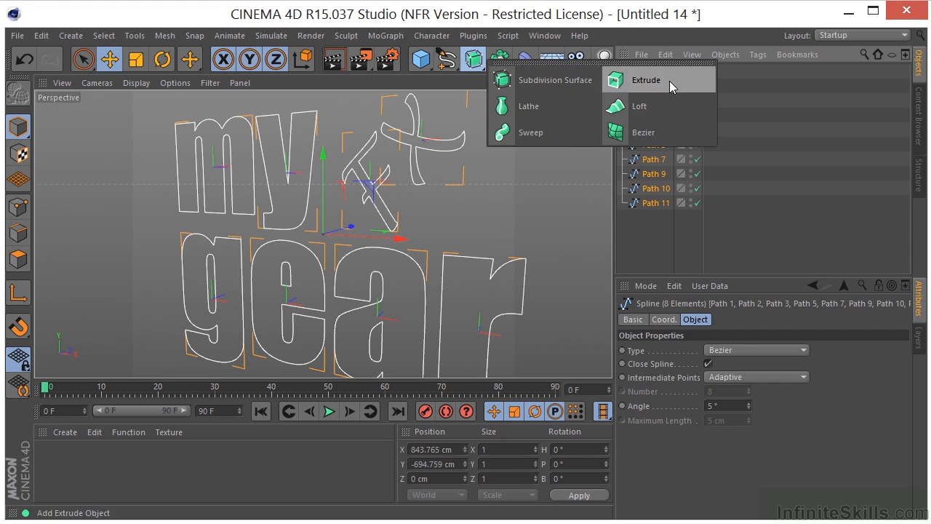
pyautogui.moveTo(643, 260)
pyautogui.mouseDown()
pyautogui.moveTo(662, 69)
pyautogui.moveTo(654, 193)
pyautogui.mouseUp()
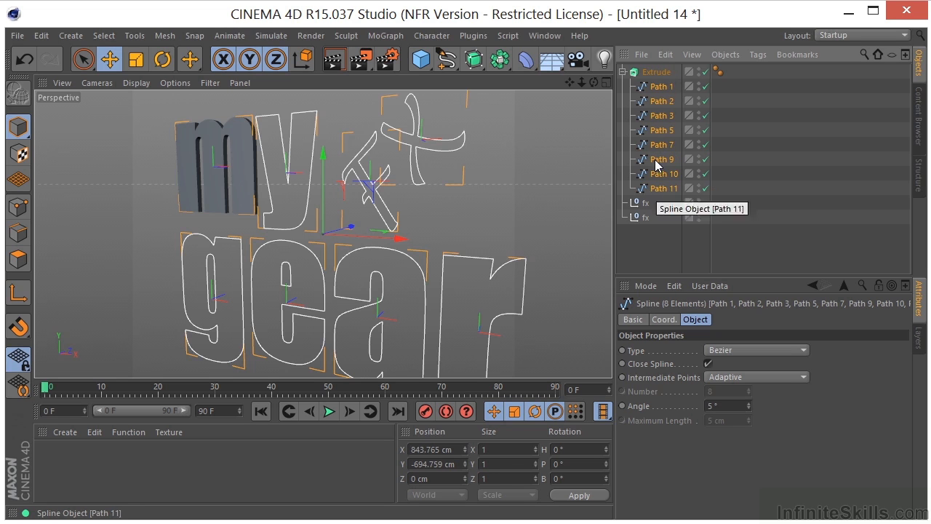
pyautogui.click(659, 74)
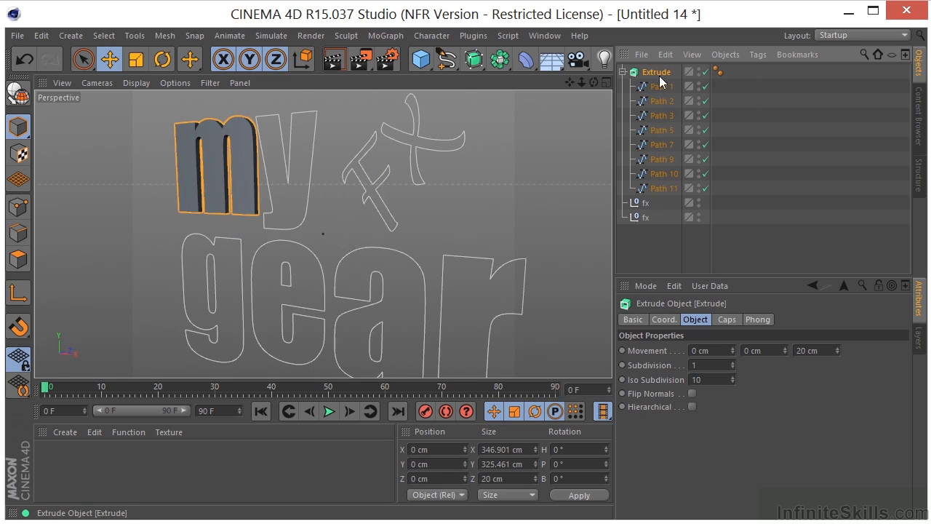
pyautogui.click(691, 407)
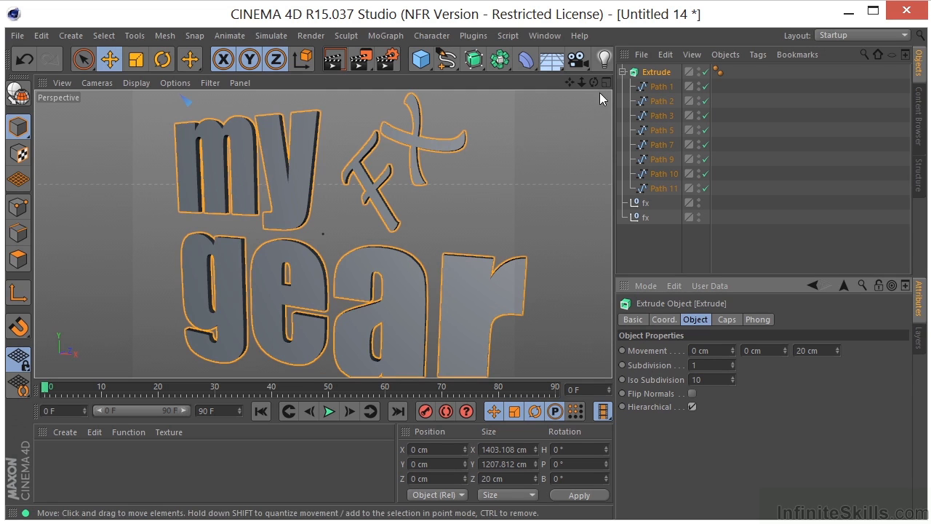
pyautogui.moveTo(595, 82); pyautogui.dragTo(555, 225)
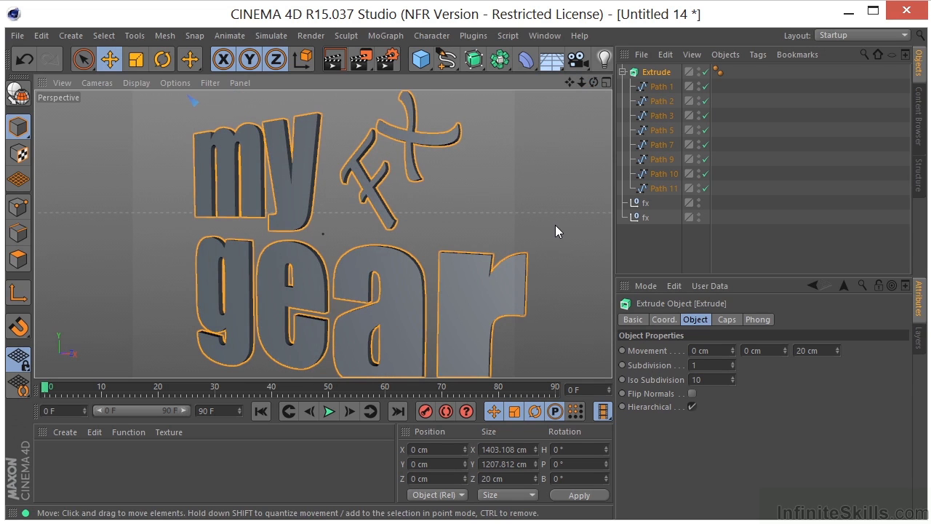